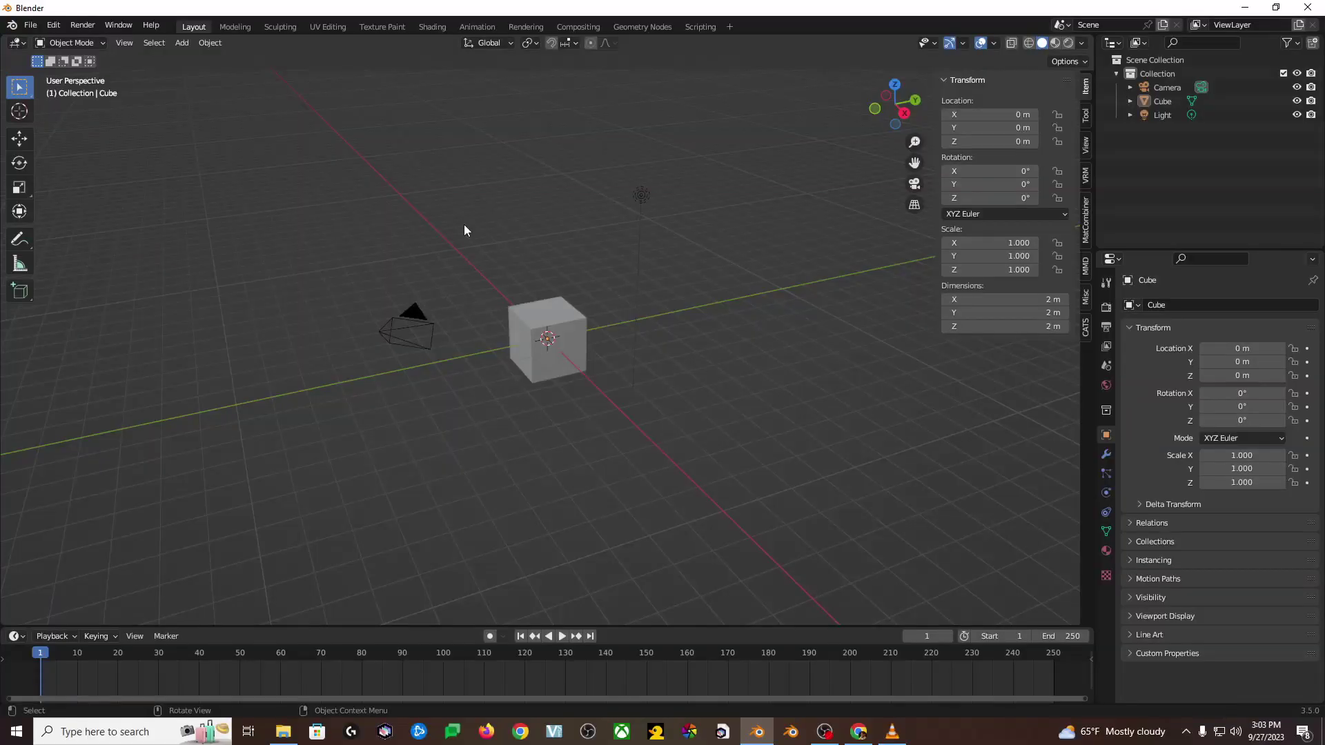
Step: Enable the Import Images as Planes add-on in Blender's Preferences
{"action": "left_click", "coordinate": [44, 25]}
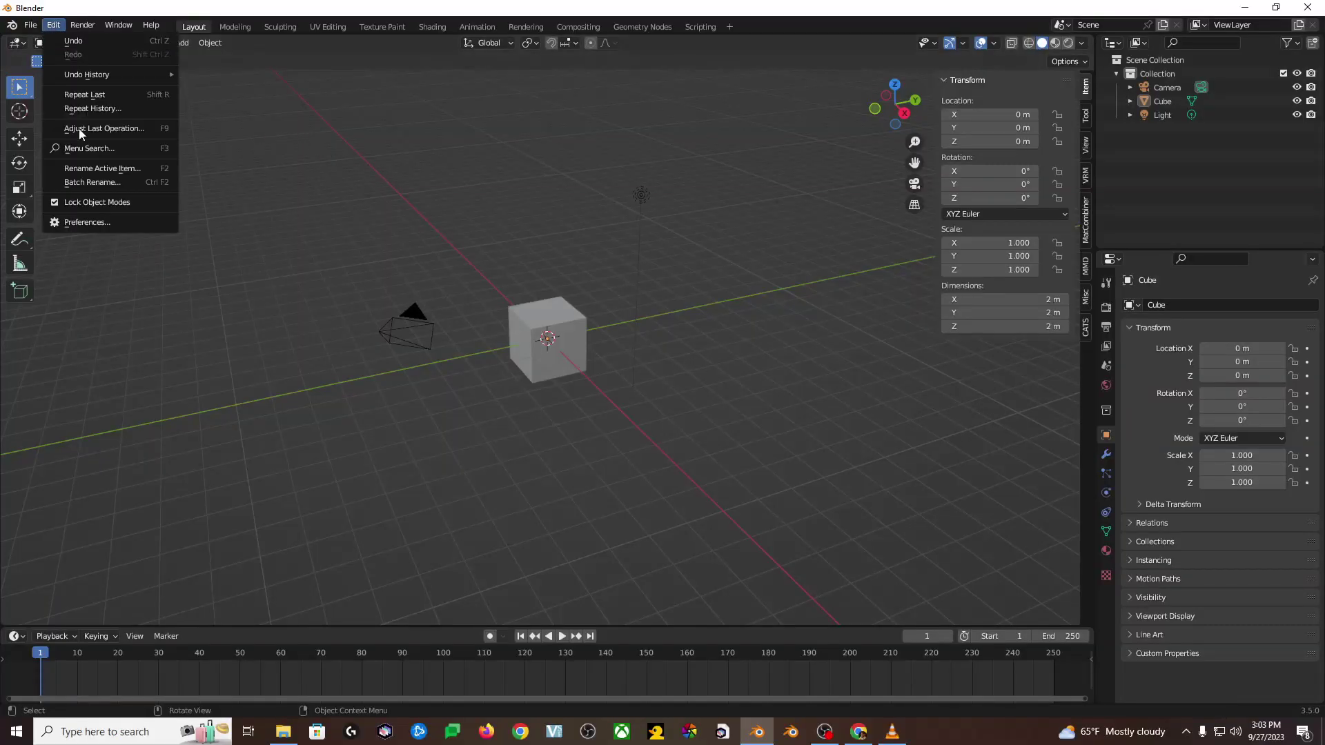
{"action": "left_click", "coordinate": [93, 222]}
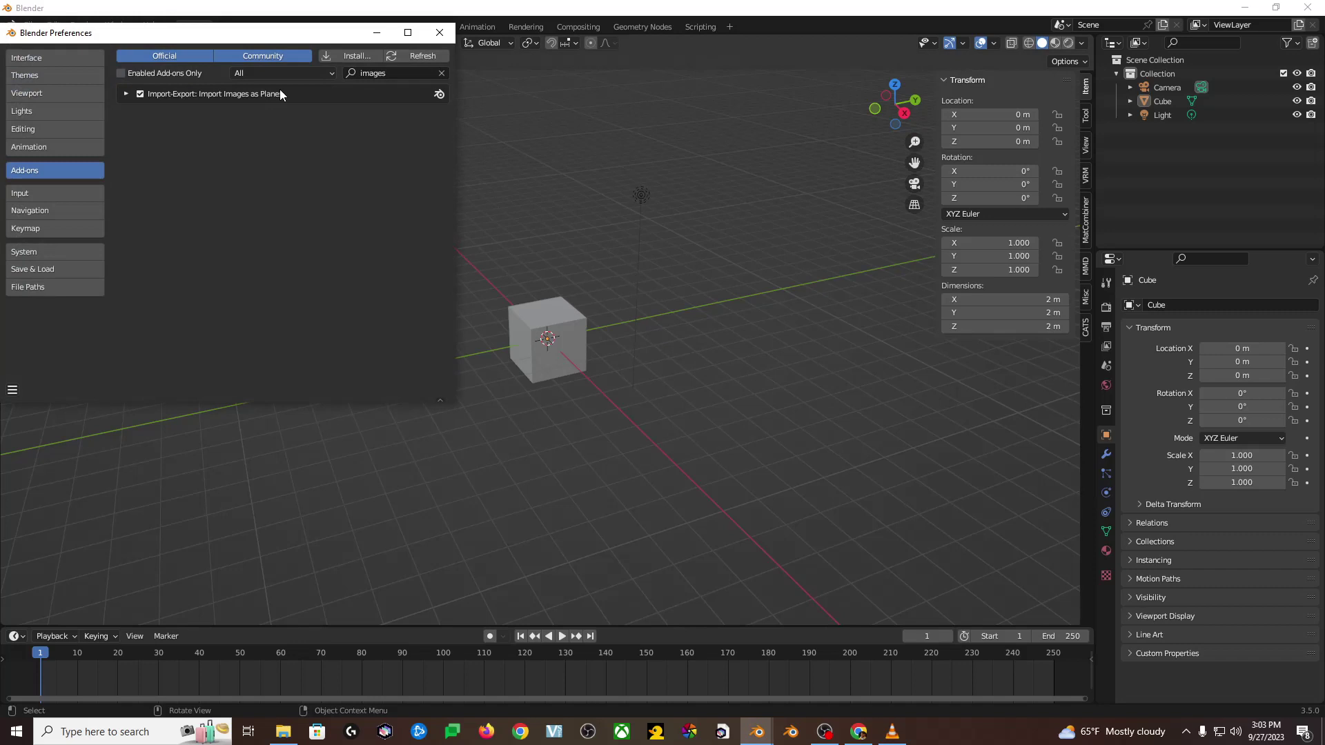
{"action": "left_click_drag", "start_coordinate": [207, 33], "coordinate": [541, 187]}
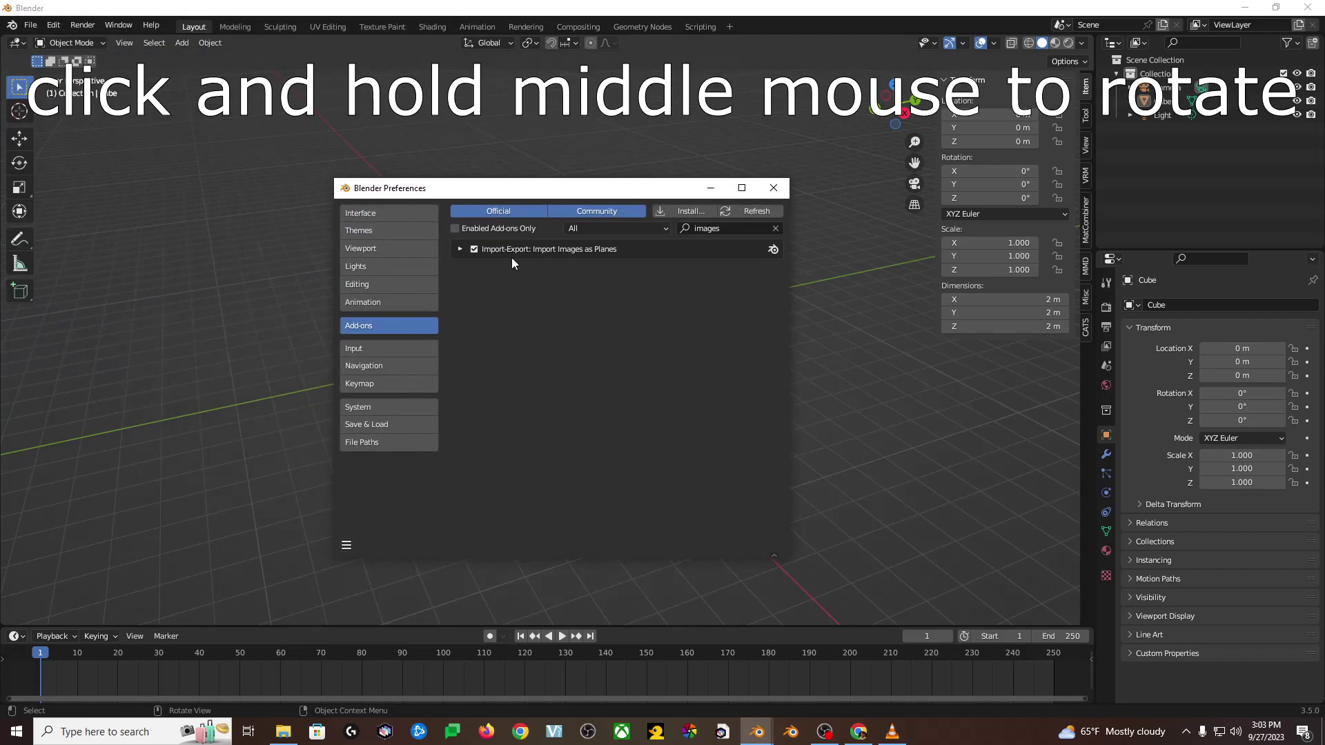
{"action": "left_click", "coordinate": [773, 188]}
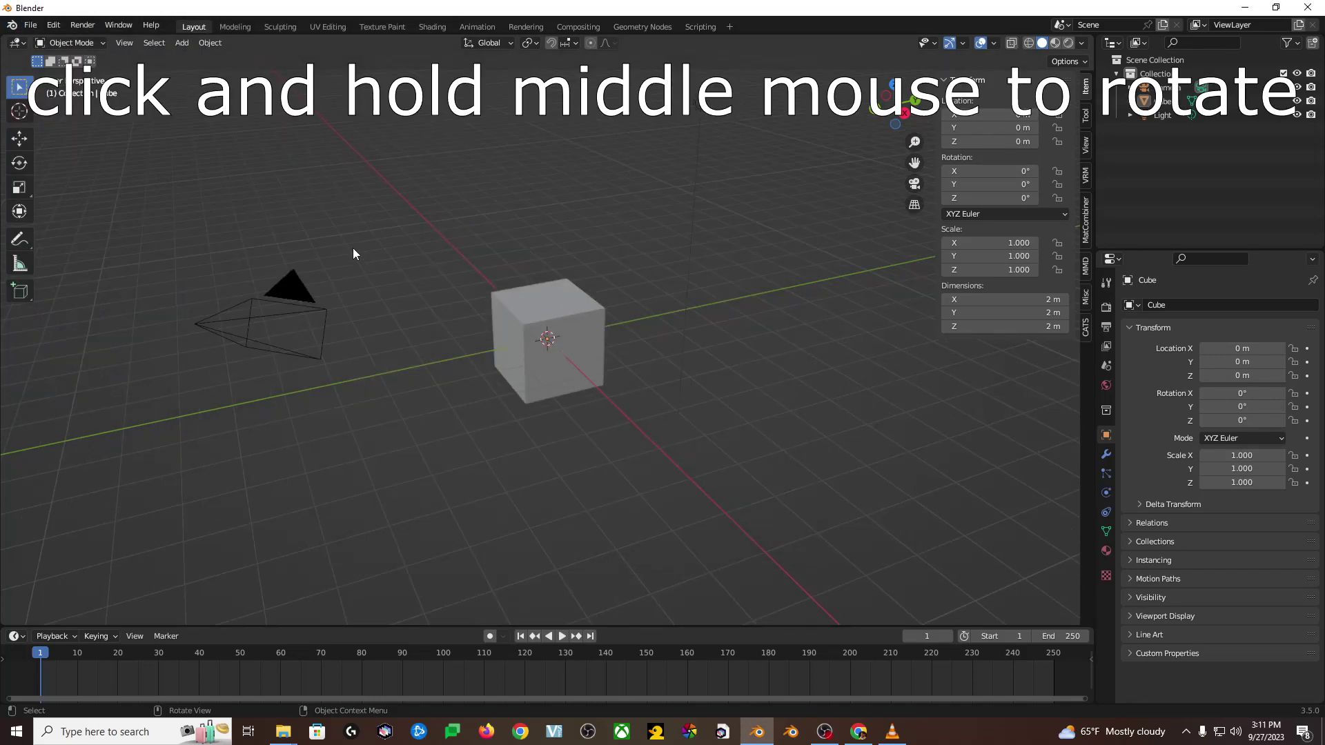
Step: Import three images as planes beside the cube
{"action": "left_click", "coordinate": [31, 25]}
{"action": "mouse_move", "coordinate": [69, 213]}
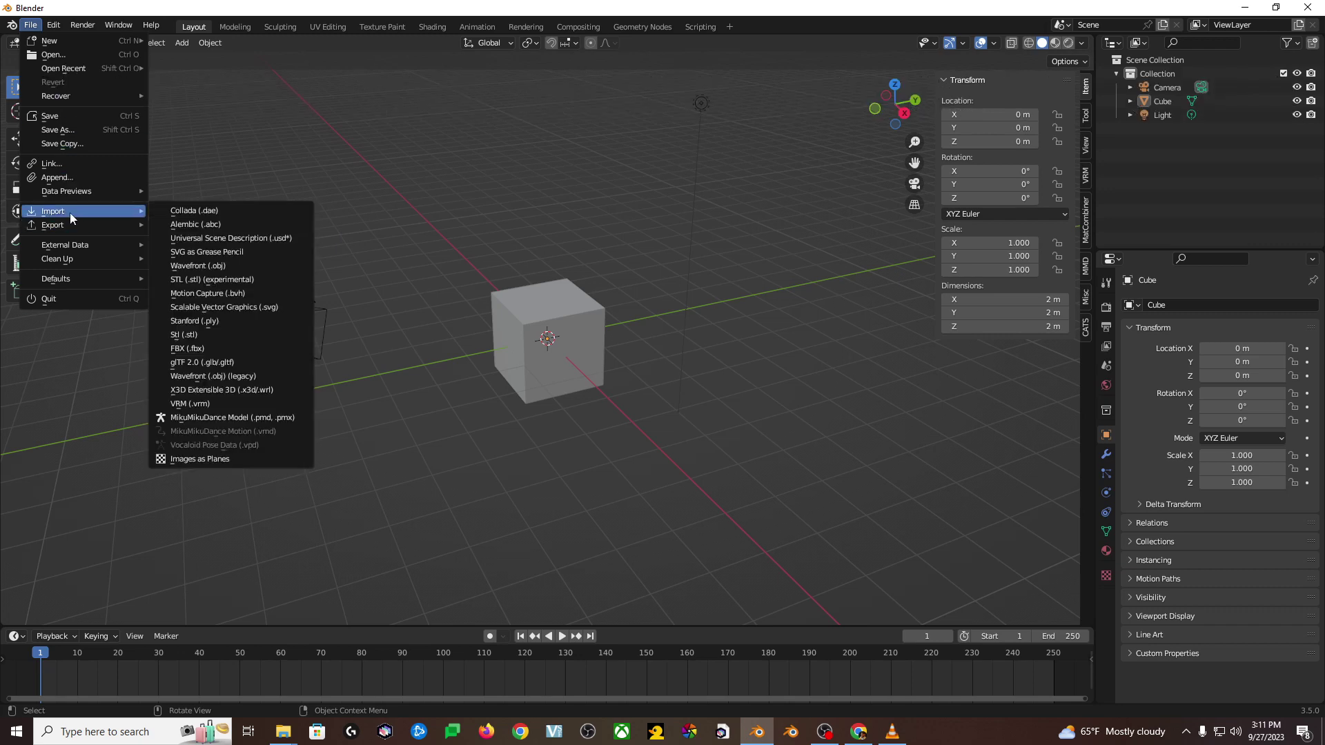
{"action": "left_click", "coordinate": [225, 459]}
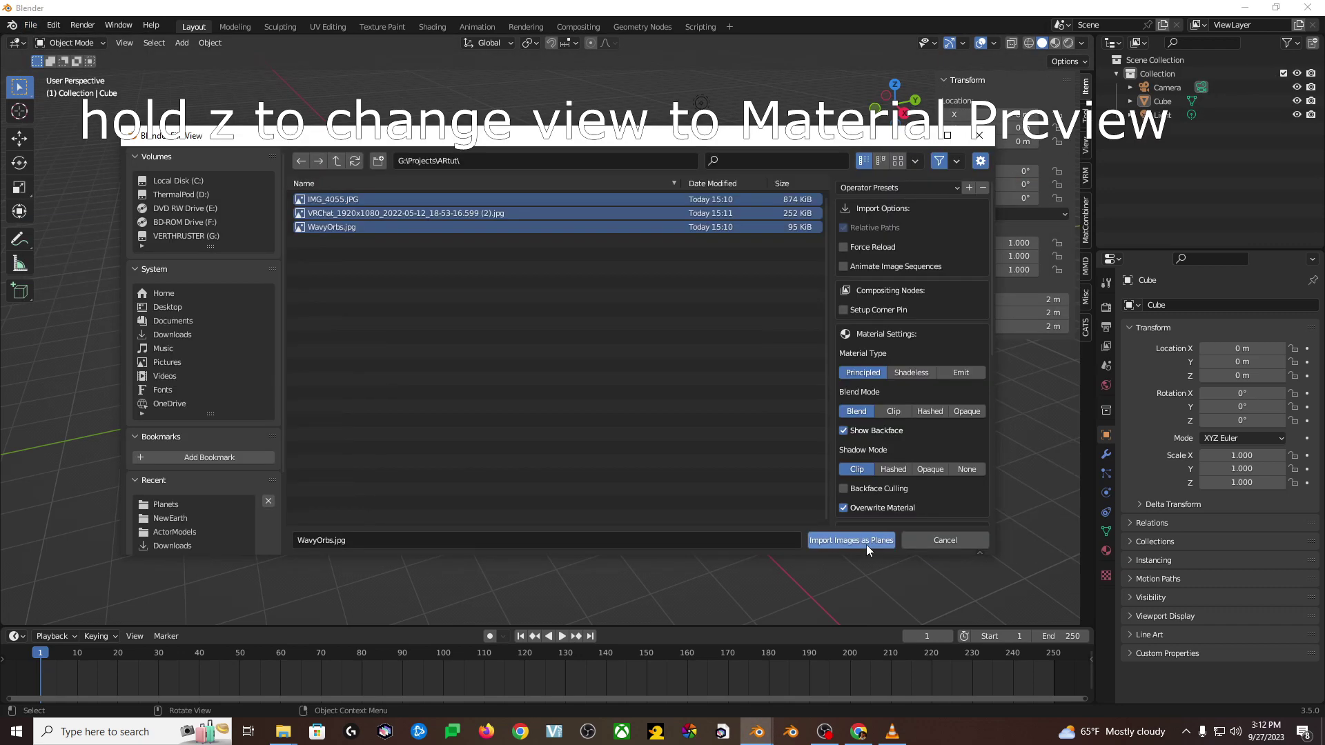
{"action": "left_click", "coordinate": [851, 541]}
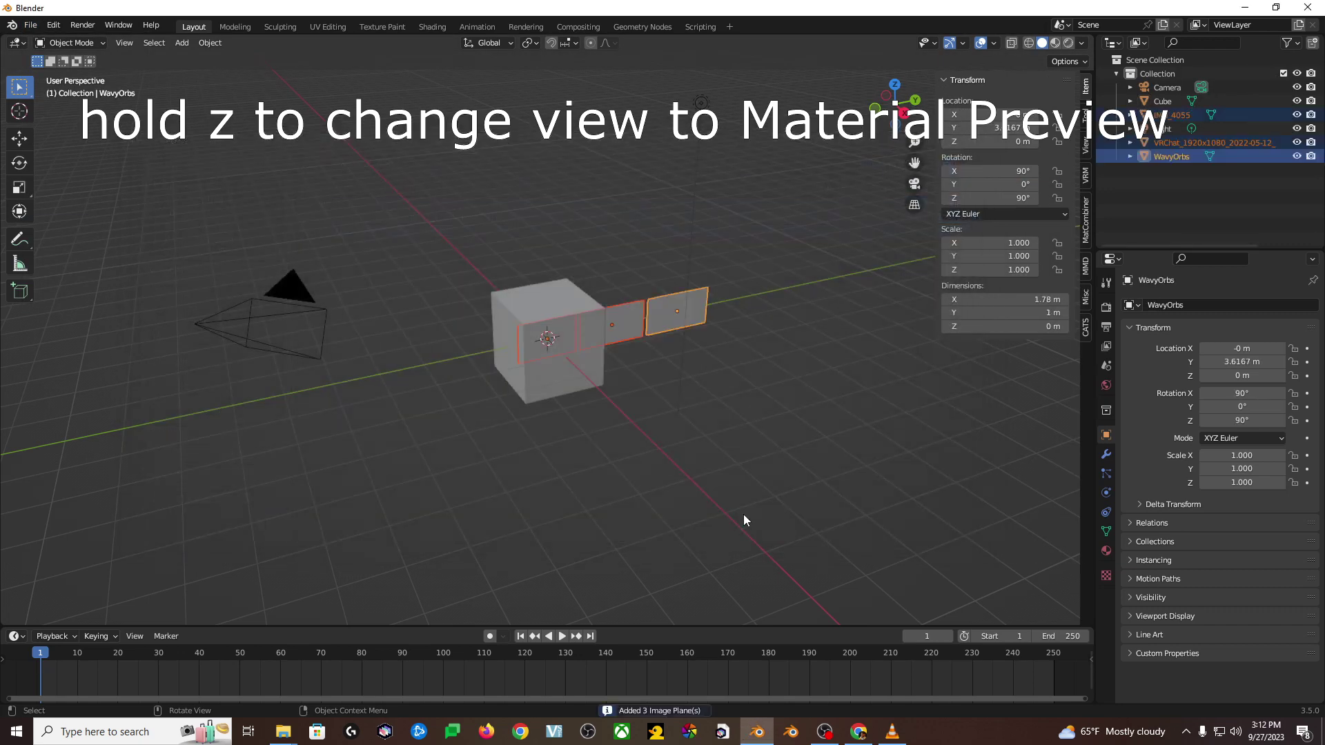
{"action": "mouse_move", "coordinate": [509, 315]}
{"action": "middle_mouse_down"}
{"action": "mouse_move", "coordinate": [713, 272]}
{"action": "mouse_move", "coordinate": [627, 283]}
{"action": "mouse_move", "coordinate": [600, 228]}
{"action": "mouse_move", "coordinate": [313, 242]}
{"action": "mouse_move", "coordinate": [564, 245]}
{"action": "middle_mouse_up"}
Step: Switch the viewport to Material Preview shading so the pictures show
{"action": "key", "text": "z"}
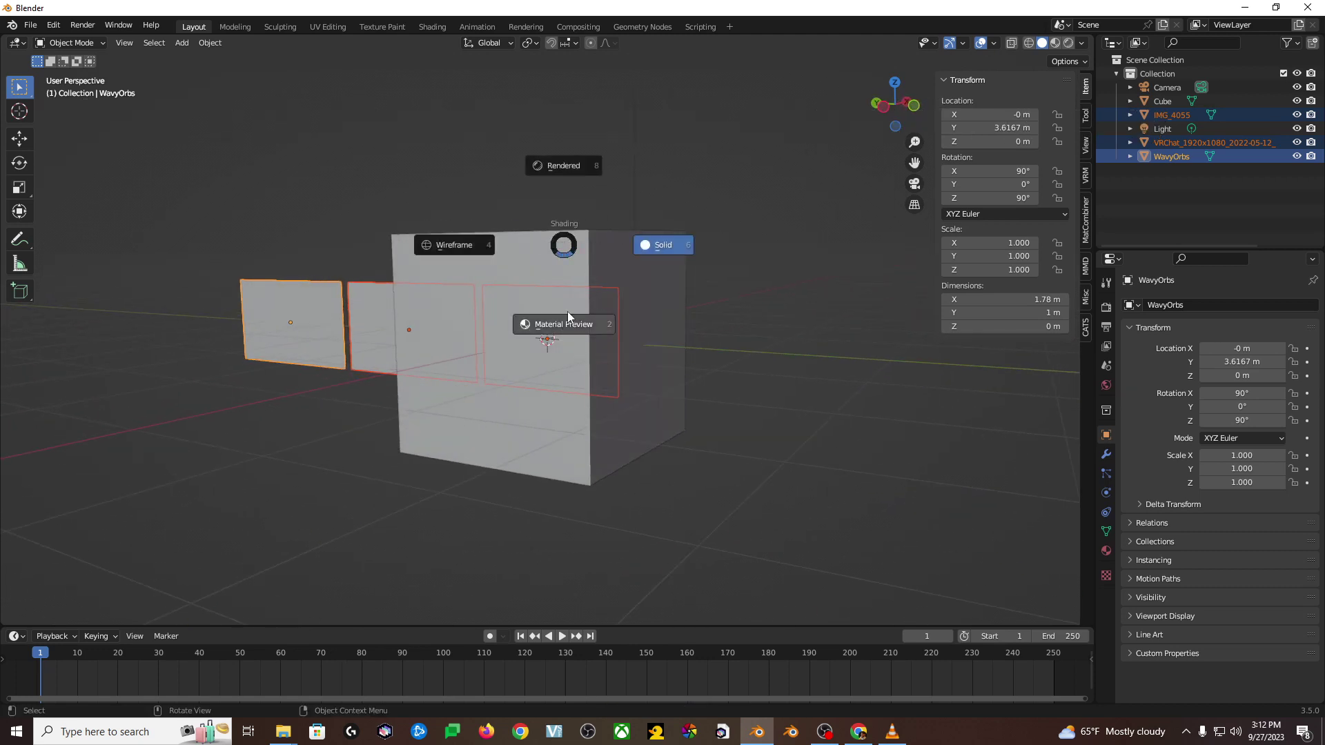
{"action": "left_click", "coordinate": [577, 323]}
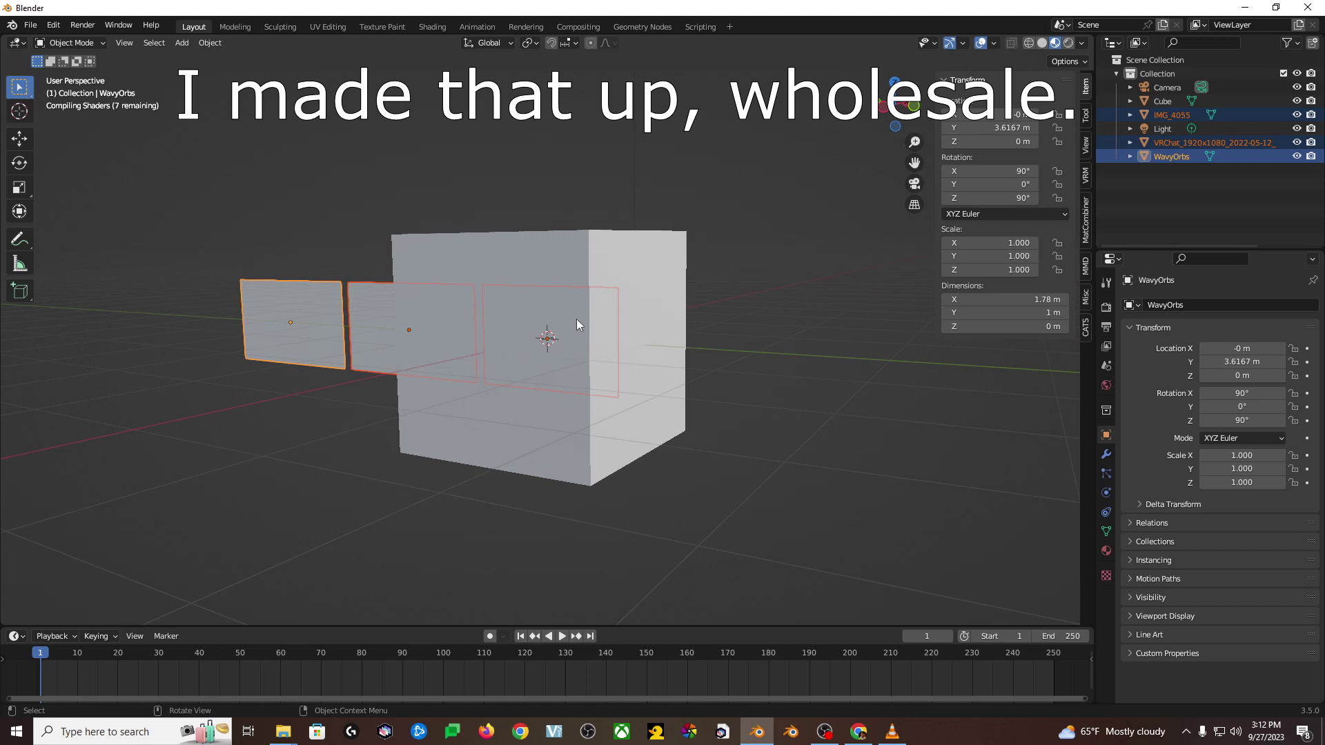
{"action": "left_click", "coordinate": [1029, 42]}
{"action": "left_click", "coordinate": [1042, 42]}
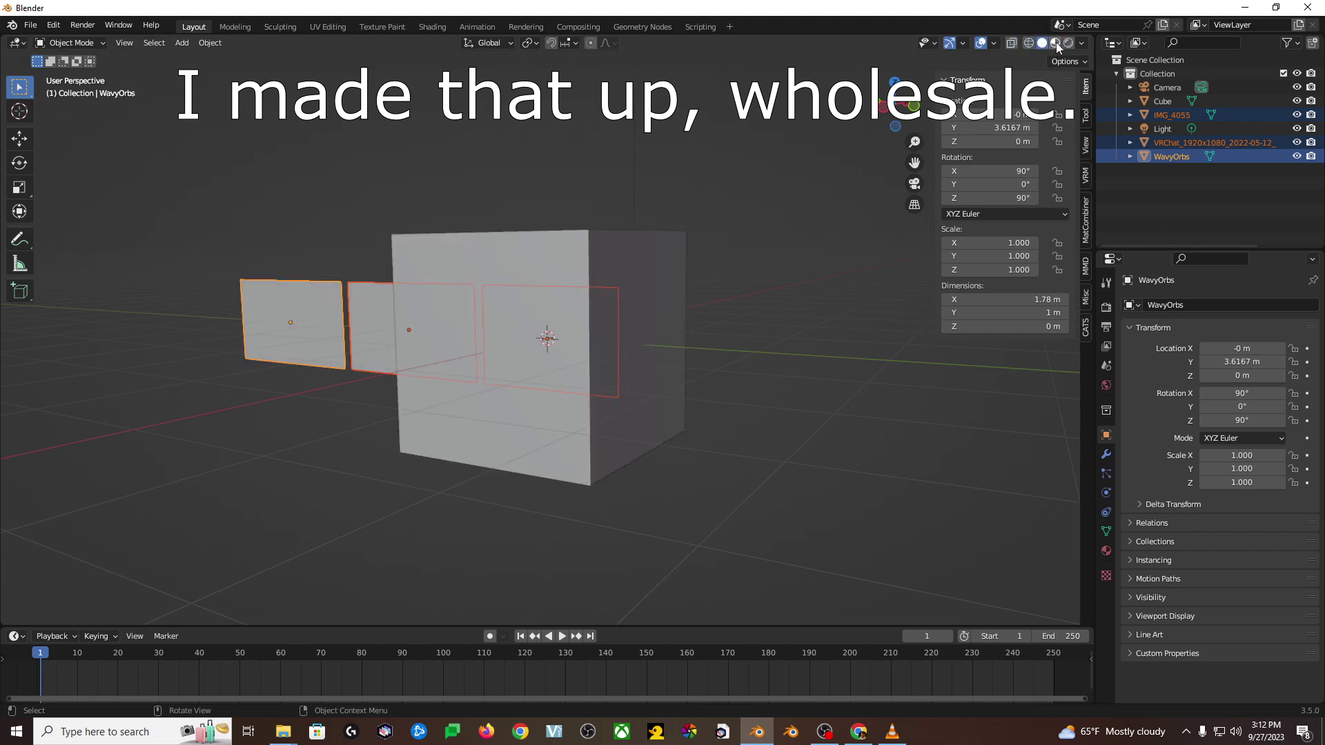
{"action": "left_click", "coordinate": [1056, 42]}
Step: Raise the cube's mesh 1 m along Z in Edit Mode so it stands on the ground
{"action": "middle_click_drag", "start_coordinate": [577, 297], "coordinate": [500, 289]}
{"action": "left_click", "coordinate": [630, 298]}
{"action": "middle_click_drag", "start_coordinate": [630, 298], "coordinate": [610, 317]}
{"action": "key", "text": "Tab"}
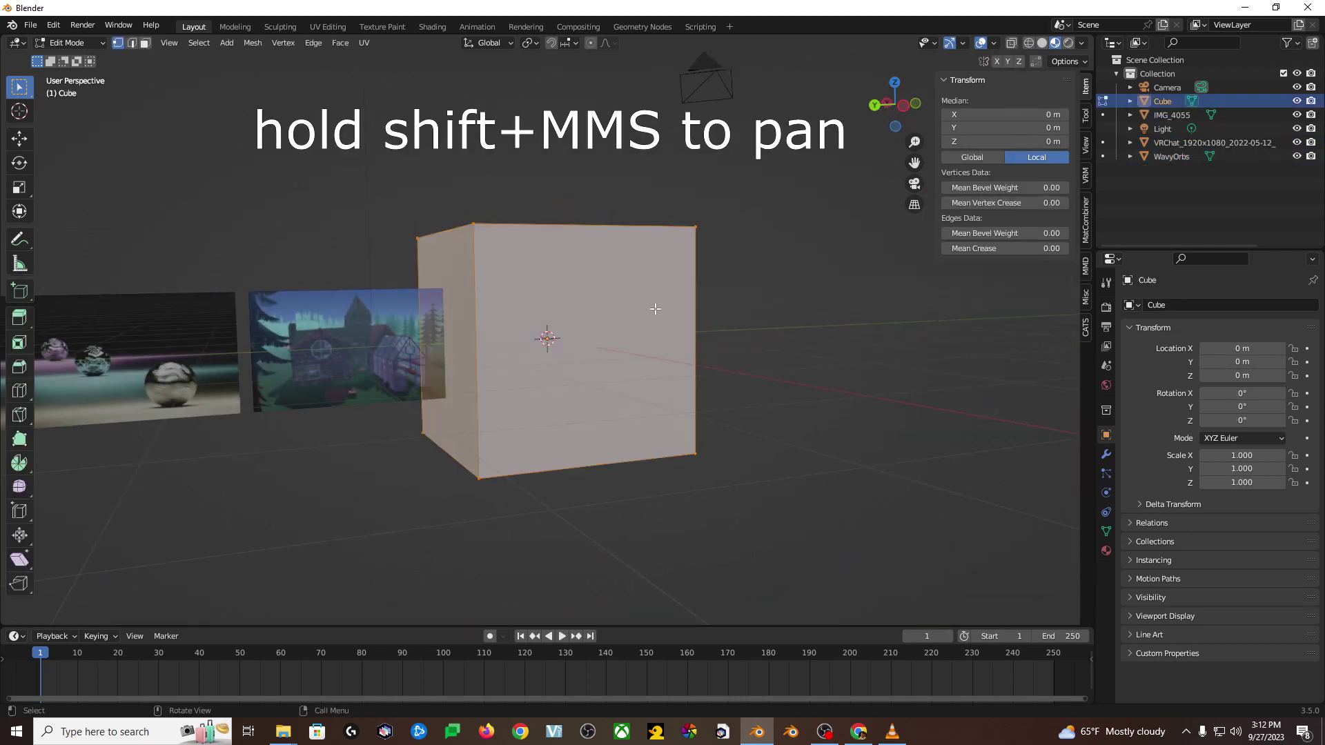
{"action": "key", "text": "g"}
{"action": "key", "text": "z"}
{"action": "key", "text": "1"}
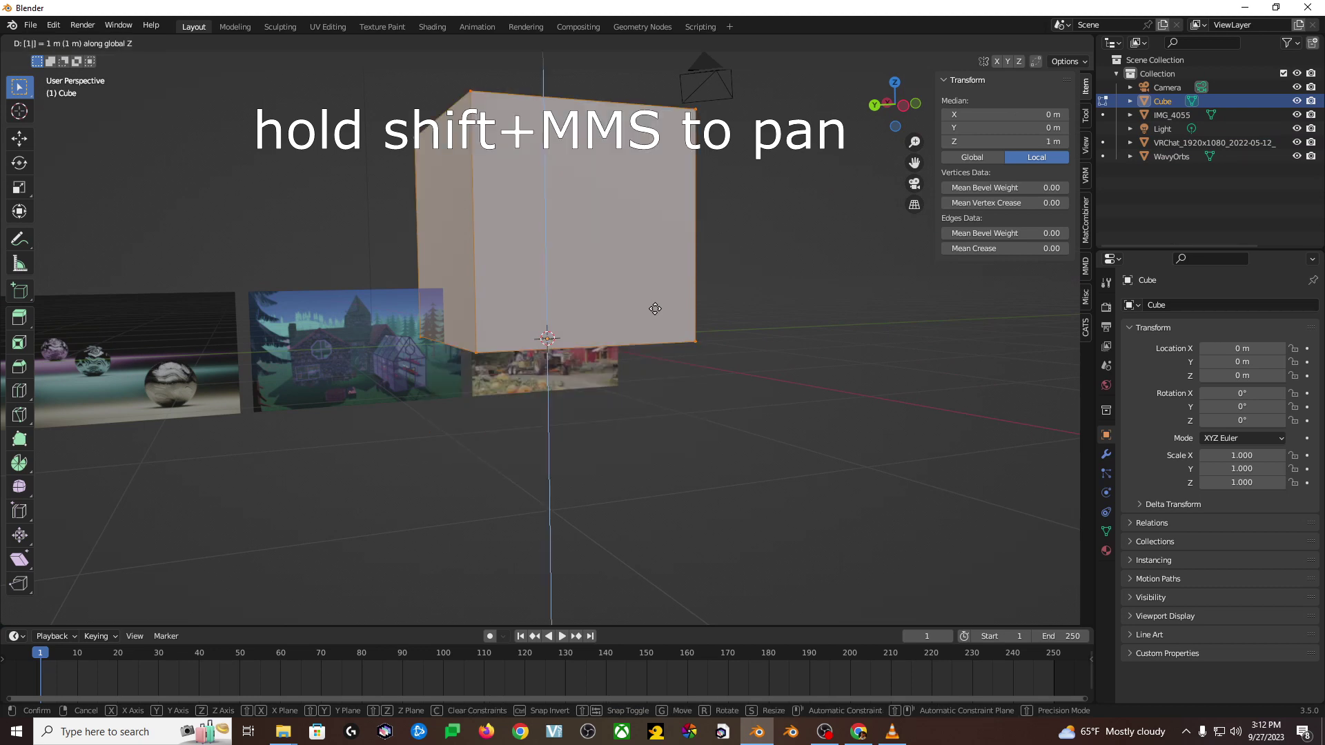
{"action": "key", "text": "Return"}
{"action": "key", "text": "Tab"}
Step: Set the cube's Z dimension to 1.5 m in the N panel
{"action": "middle_click_drag", "start_coordinate": [783, 208], "coordinate": [689, 260]}
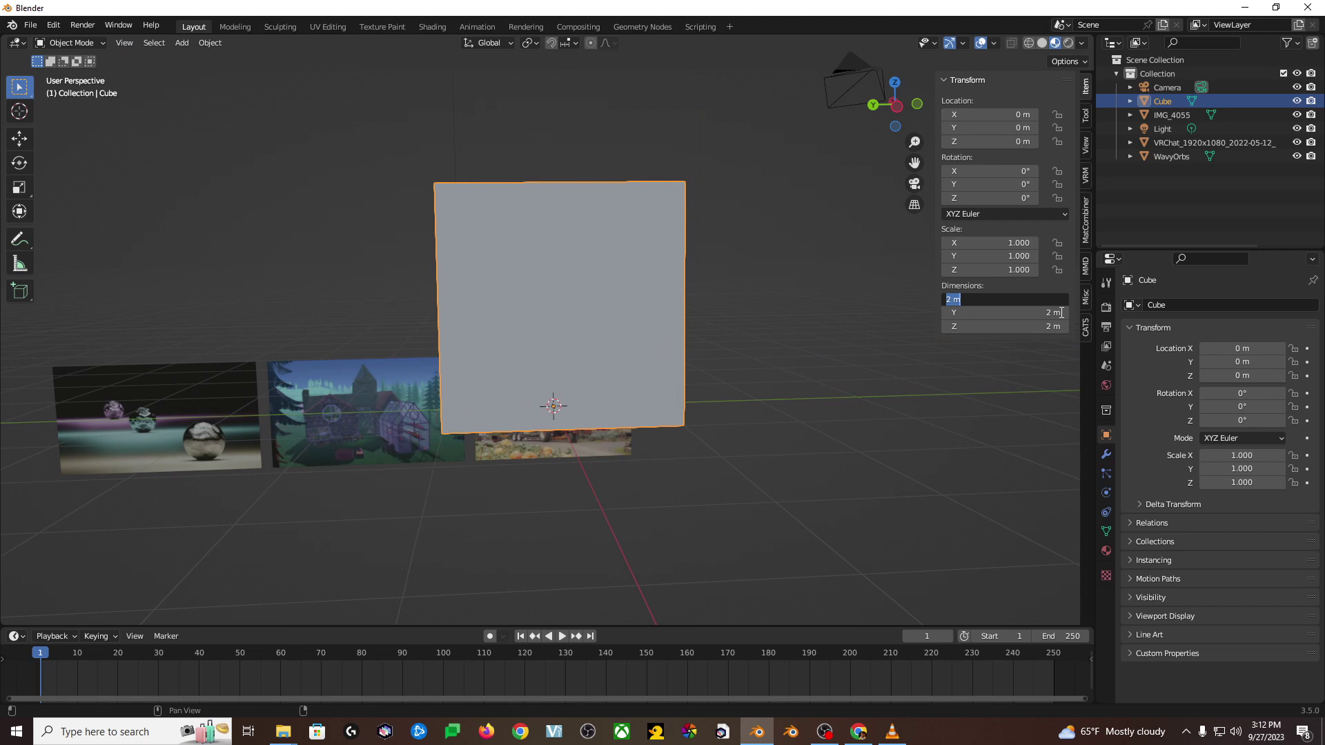
{"action": "key", "text": "Return"}
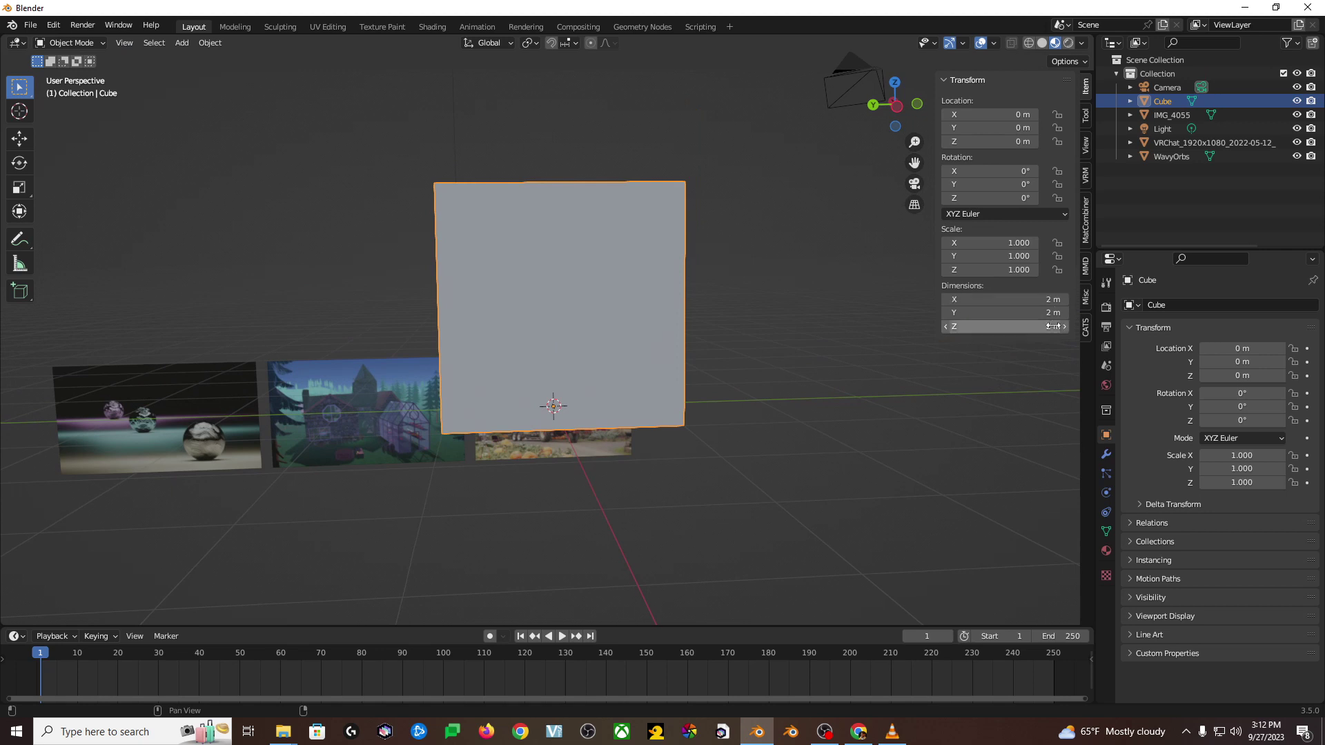
{"action": "left_click", "coordinate": [1054, 327]}
{"action": "type", "text": "1.5"}
{"action": "key", "text": "Return"}
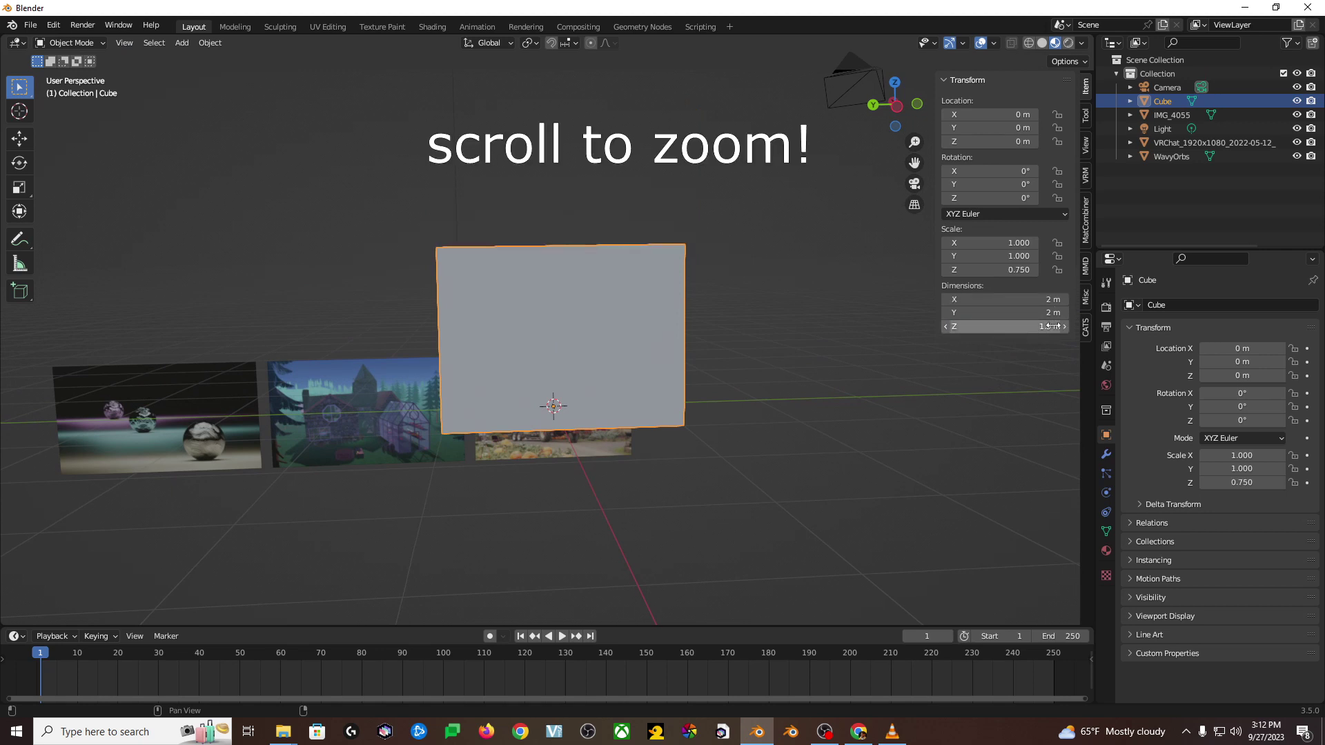
Step: Set the cube's X dimension to 0.55 m and Y dimension to 0.5 m
{"action": "left_click", "coordinate": [1043, 299]}
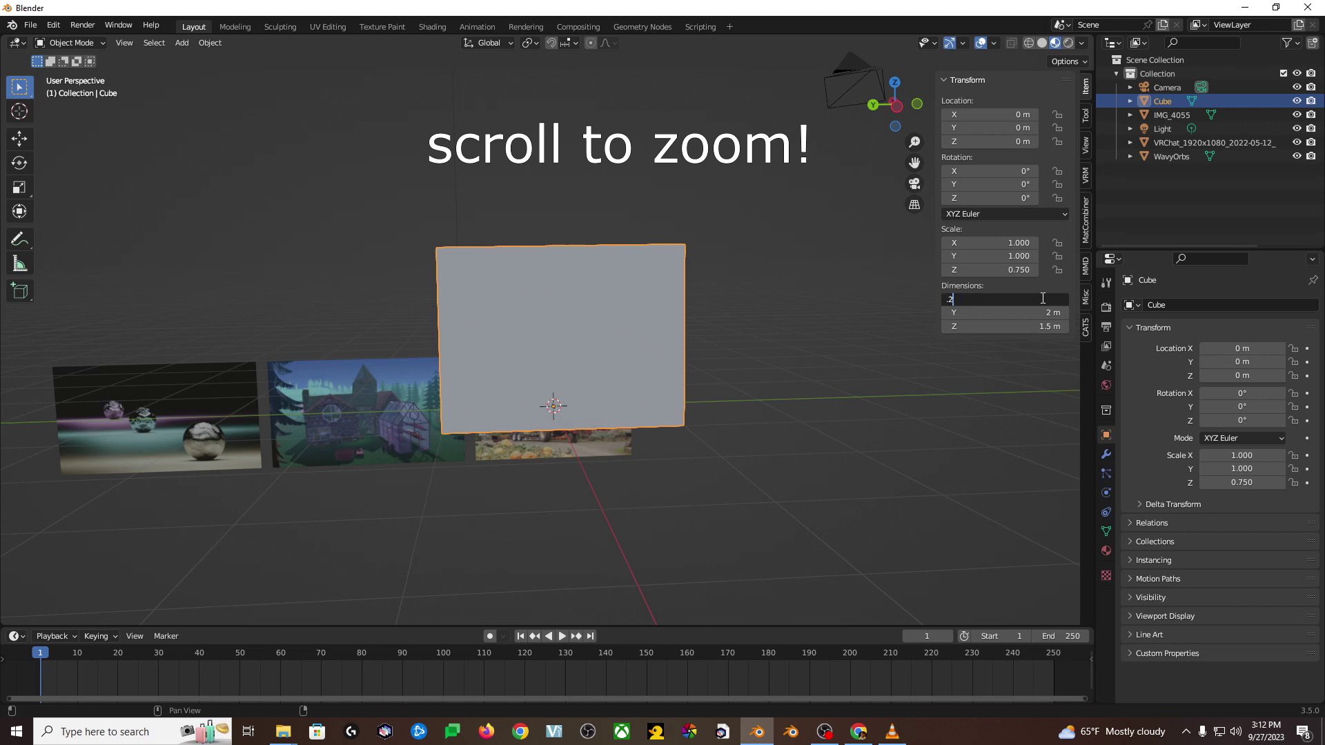
{"action": "key", "text": "Return"}
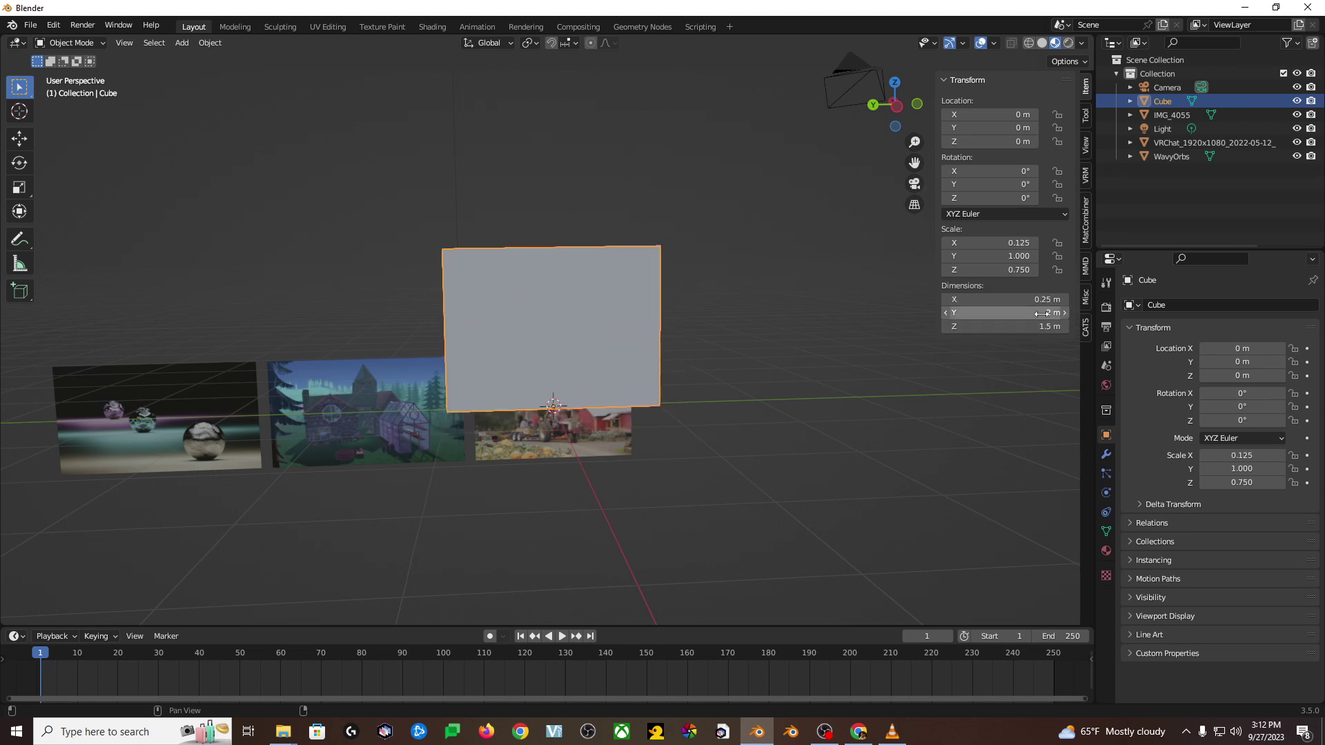
{"action": "left_click", "coordinate": [1043, 313]}
{"action": "type", "text": ".25"}
{"action": "key", "text": "Return"}
{"action": "left_click", "coordinate": [1043, 314]}
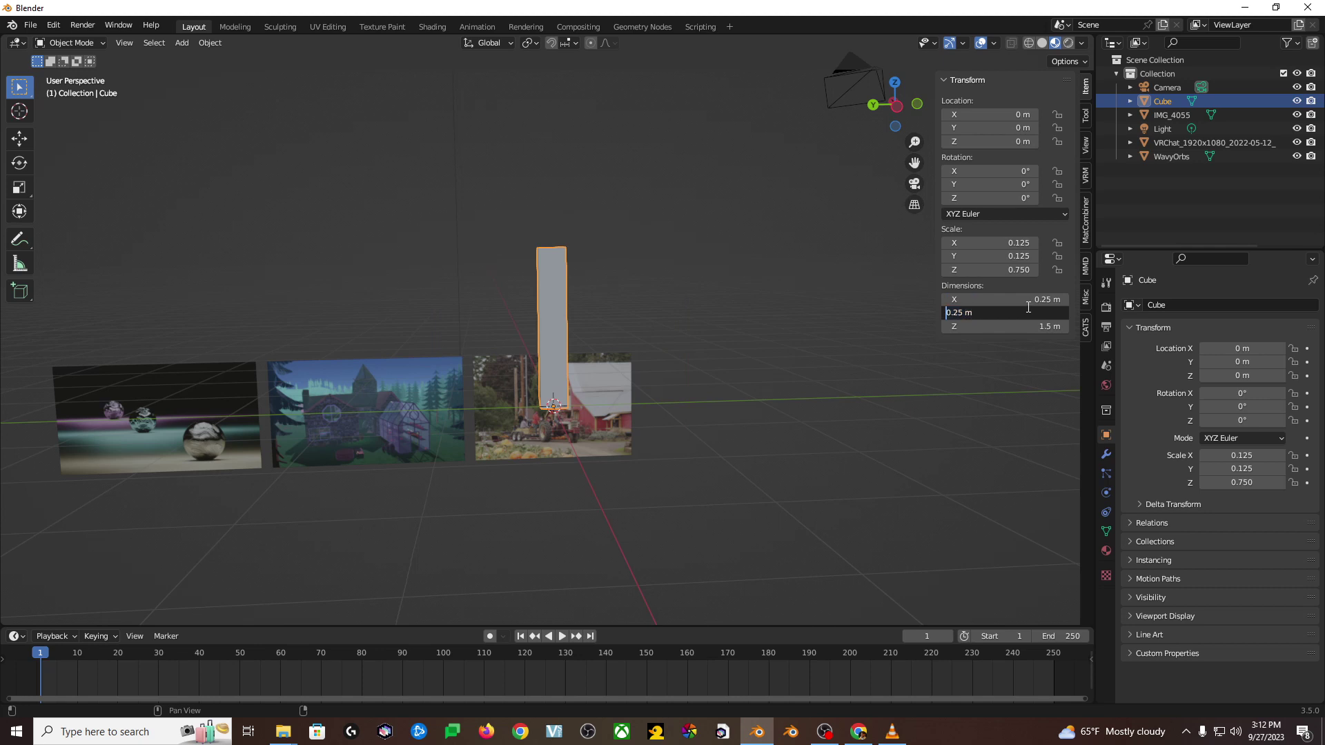
{"action": "key", "text": "BackSpace"}
{"action": "key", "text": "Return"}
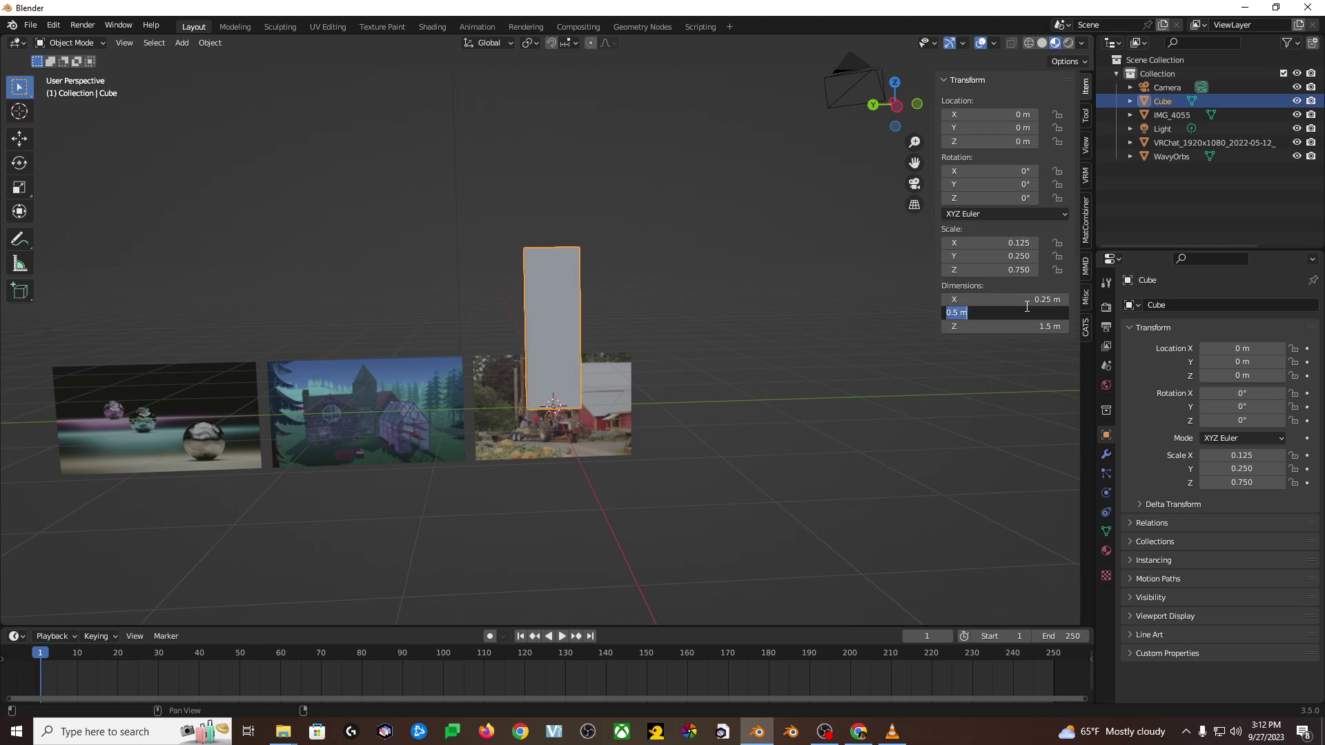
{"action": "key", "text": "Return"}
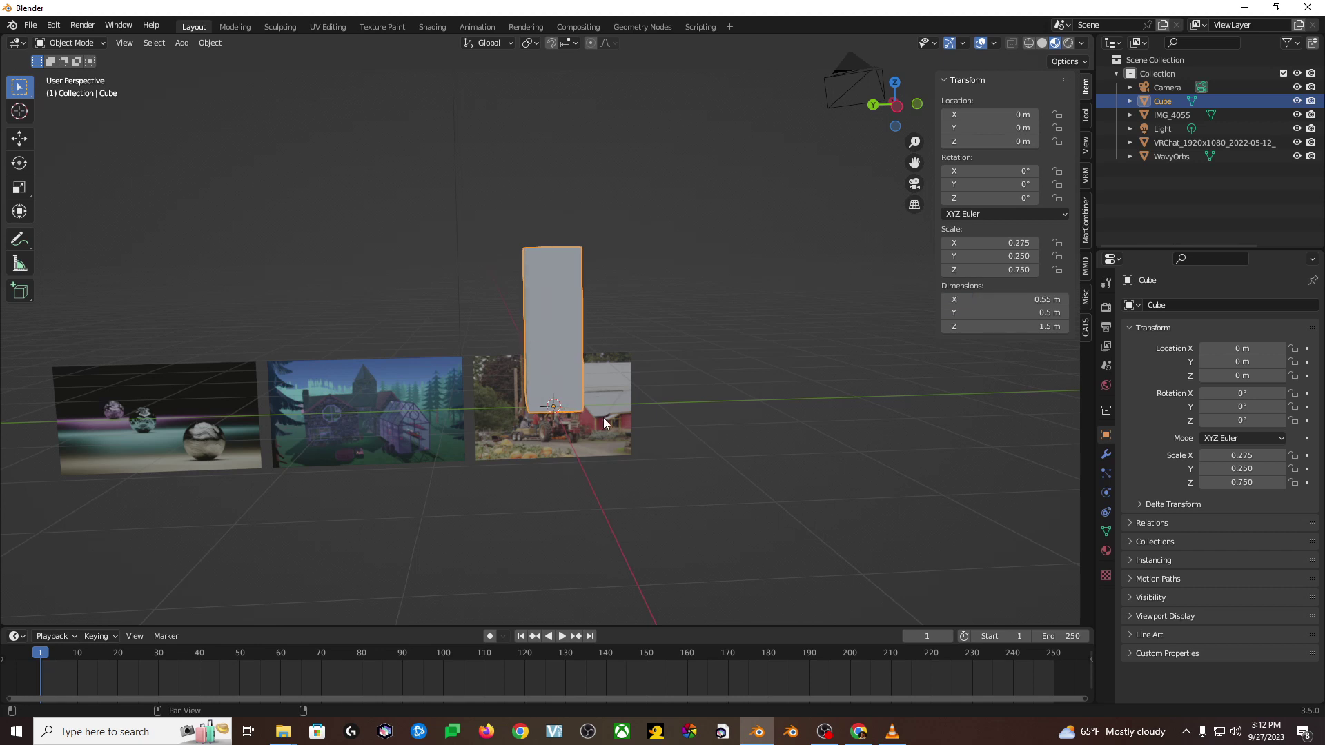
Step: Select the IMG_4055 farm photo and cancel an unneeded move
{"action": "left_click", "coordinate": [647, 385]}
{"action": "left_click", "coordinate": [606, 395]}
{"action": "middle_click_drag", "start_coordinate": [605, 398], "coordinate": [689, 403]}
{"action": "key", "text": "g"}
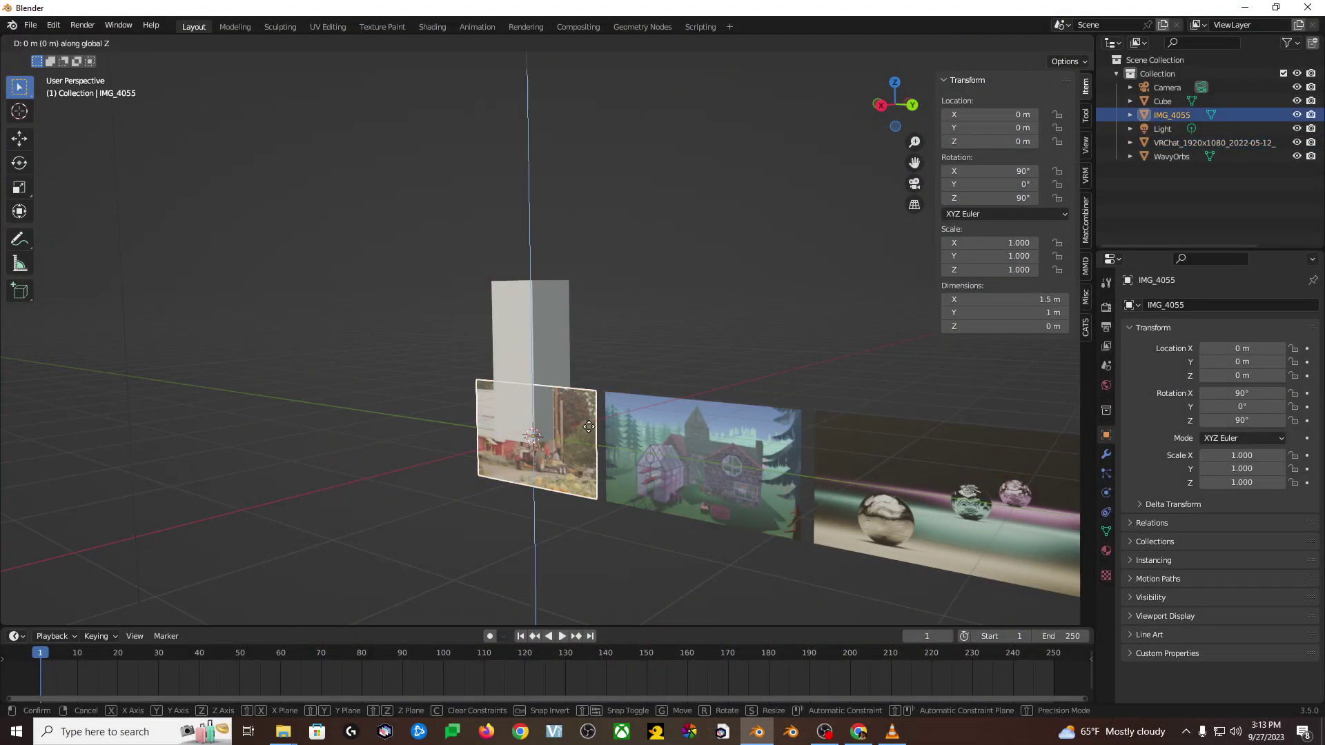
{"action": "key", "text": "Escape"}
{"action": "middle_click_drag", "start_coordinate": [588, 426], "coordinate": [400, 444]}
Step: Raise the VRChat plane 1 m and rotate it 90° about Z
{"action": "left_click", "coordinate": [745, 486]}
{"action": "type", "text": "gz1"}
{"action": "key", "text": "Return"}
{"action": "type", "text": "rz90"}
{"action": "key", "text": "Return"}
Step: Try offsetting the WavyOrbs plane along Y, then return it to its original spot
{"action": "left_click", "coordinate": [778, 437]}
{"action": "type", "text": "gy-3"}
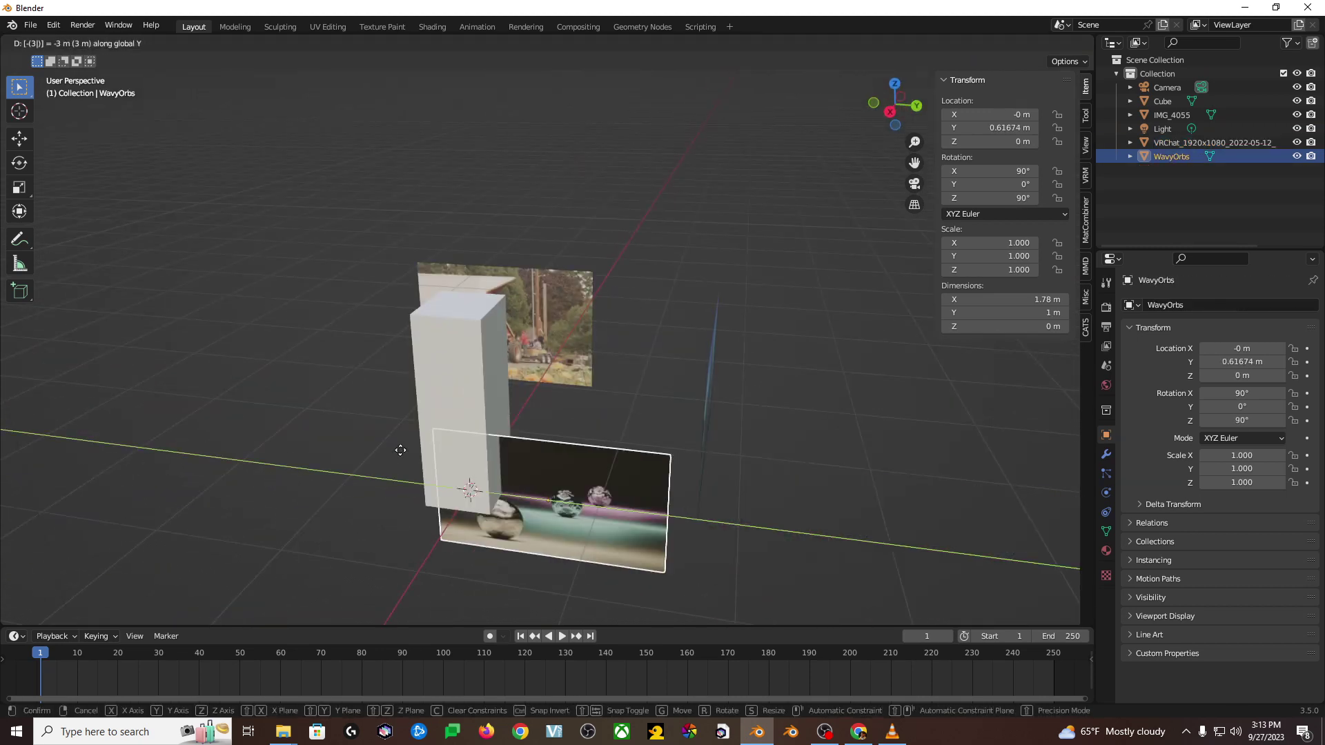
{"action": "key", "text": "BackSpace"}
{"action": "type", "text": "3"}
{"action": "key", "text": "BackSpace"}
{"action": "key", "text": "BackSpace"}
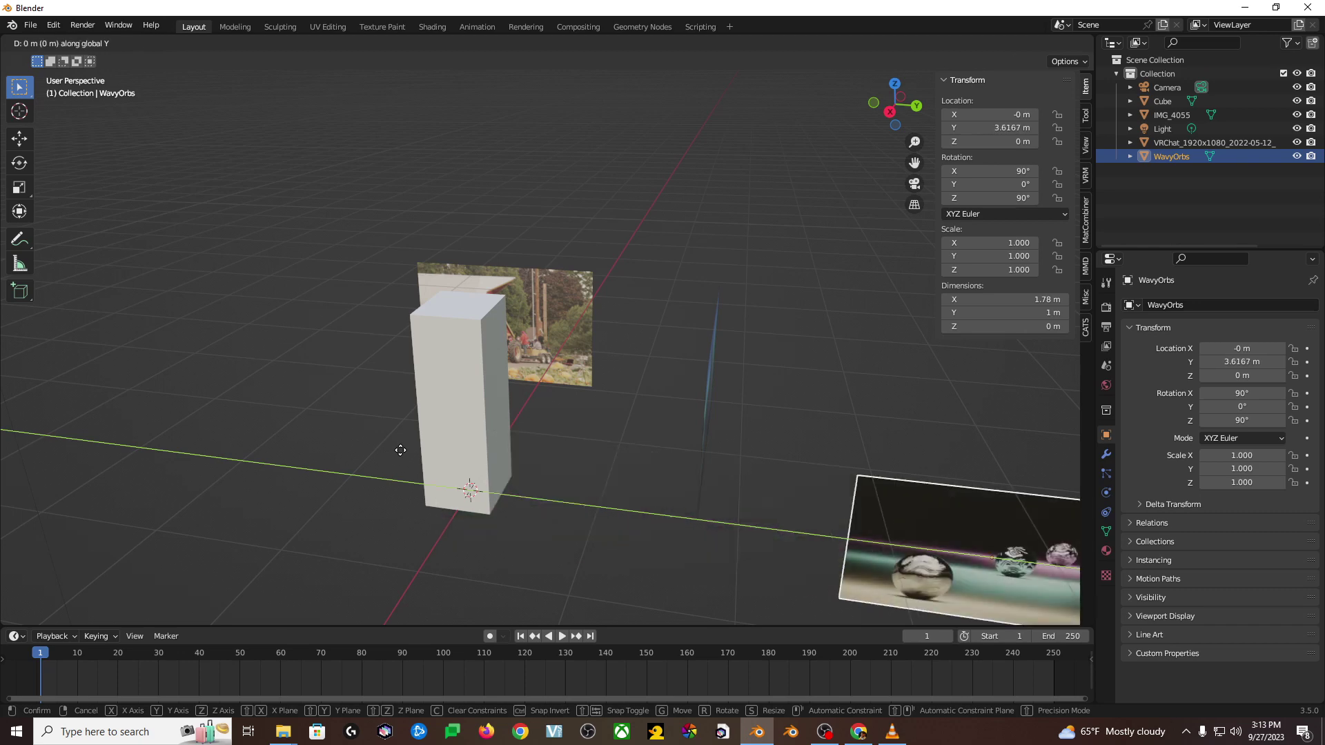
{"action": "type", "text": "-6"}
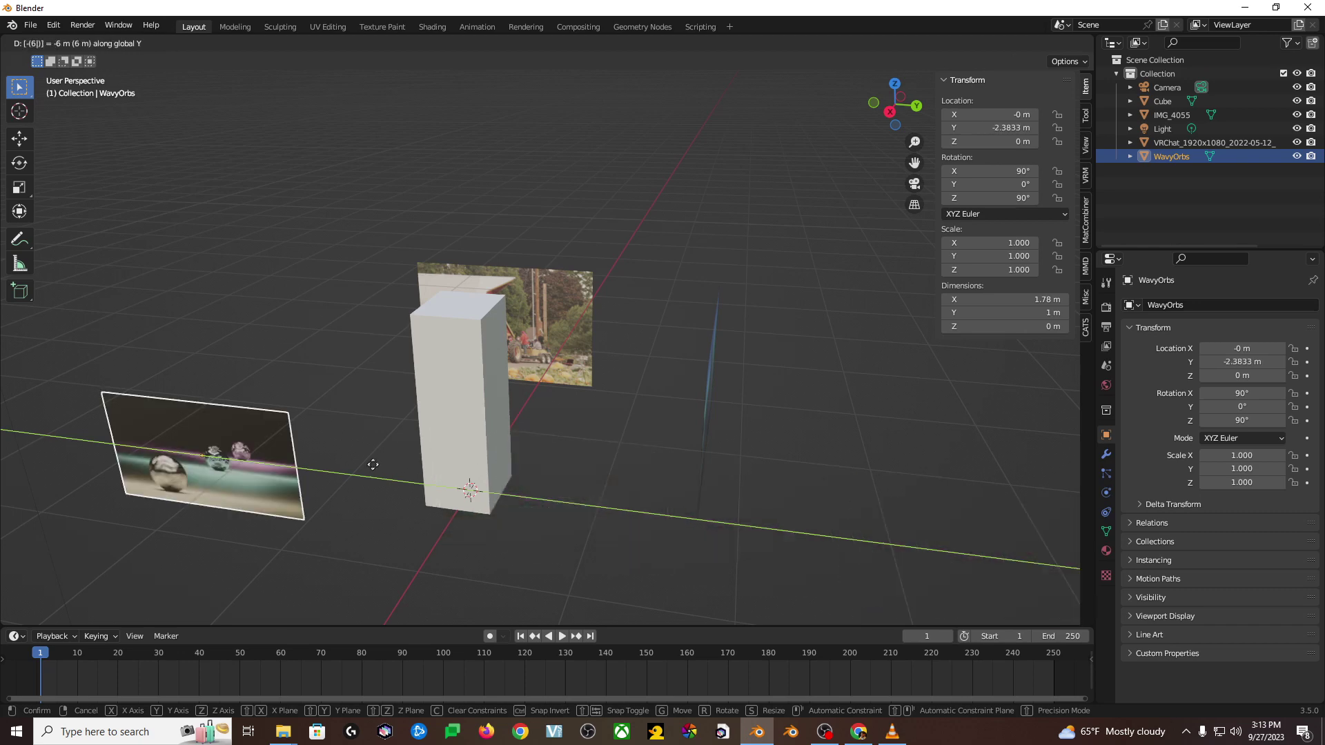
{"action": "key", "text": "BackSpace"}
{"action": "key", "text": "BackSpace"}
{"action": "key", "text": "Return"}
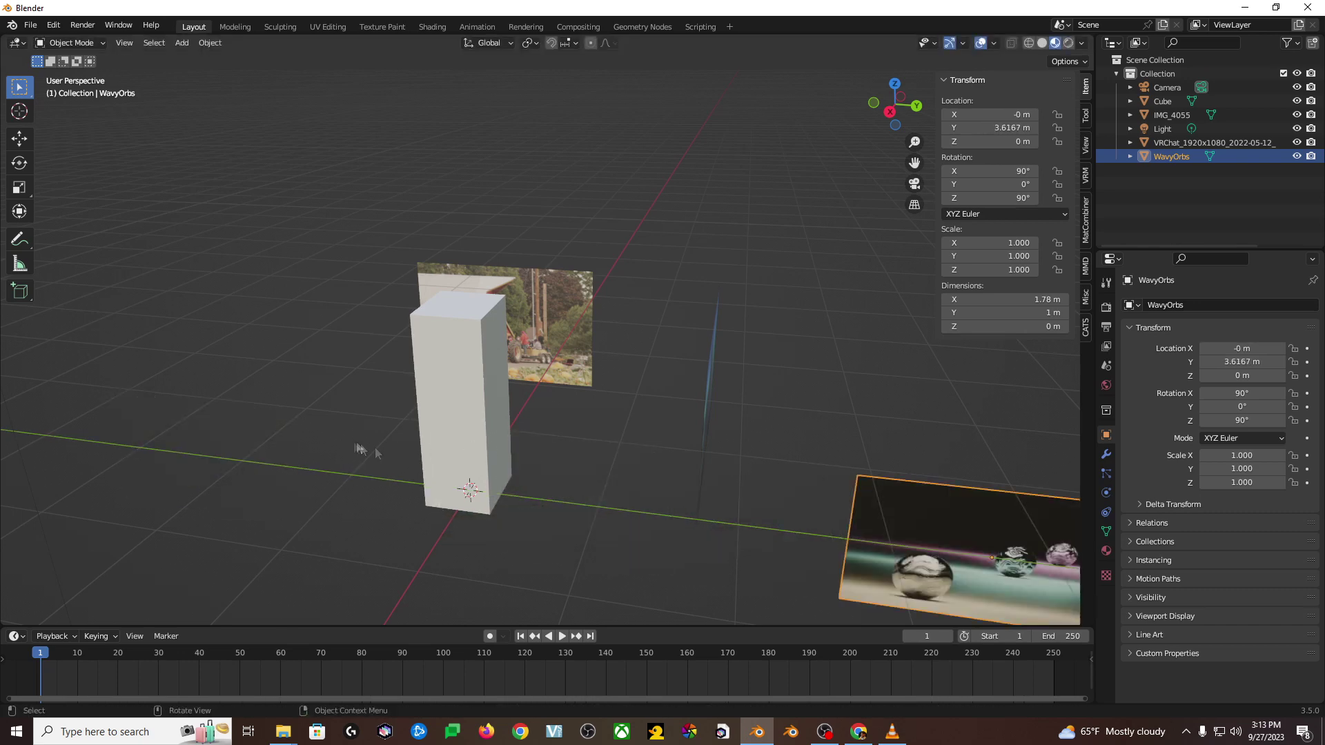
Step: Move the WavyOrbs plane 5 m along −Y
{"action": "scroll", "coordinate": [359, 449], "scroll_direction": "down", "scroll_amount": 2}
{"action": "key", "text": "alt+Tab"}
{"action": "key", "text": "Escape"}
{"action": "type", "text": "gy"}
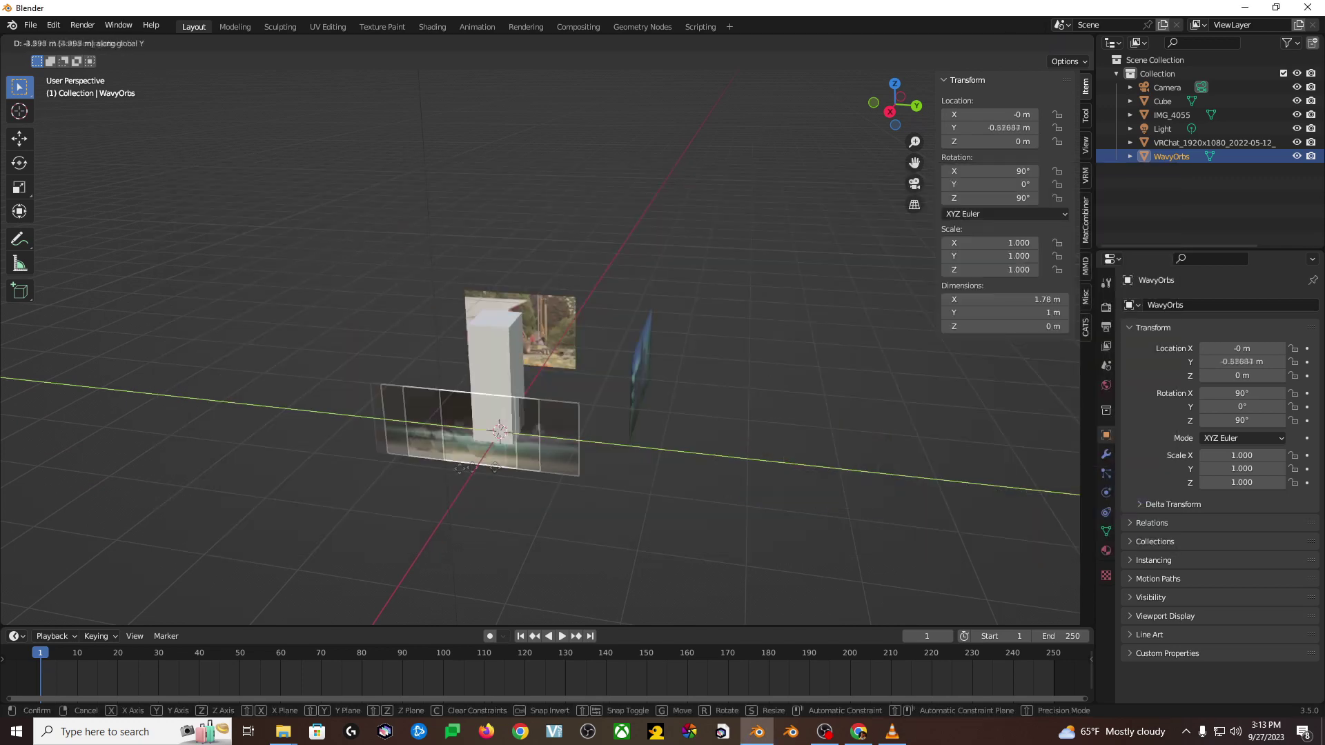
{"action": "type", "text": "-5"}
{"action": "key", "text": "Return"}
{"action": "key", "text": "r"}
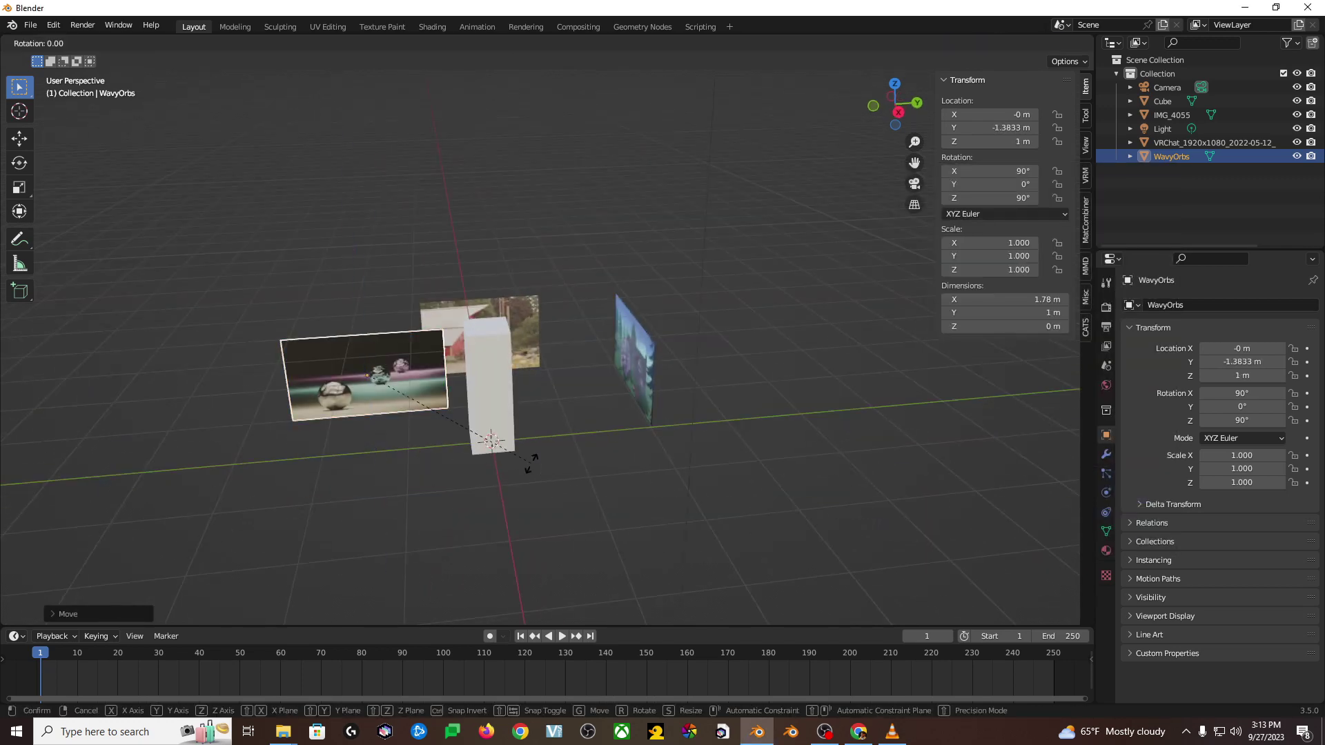
{"action": "key", "text": "Escape"}
Step: Move IMG_4055 to X −6 m, raise it 2 m, and scale it 5×
{"action": "middle_click_drag", "start_coordinate": [528, 459], "coordinate": [545, 329]}
{"action": "left_click", "coordinate": [545, 329]}
{"action": "type", "text": "gx"}
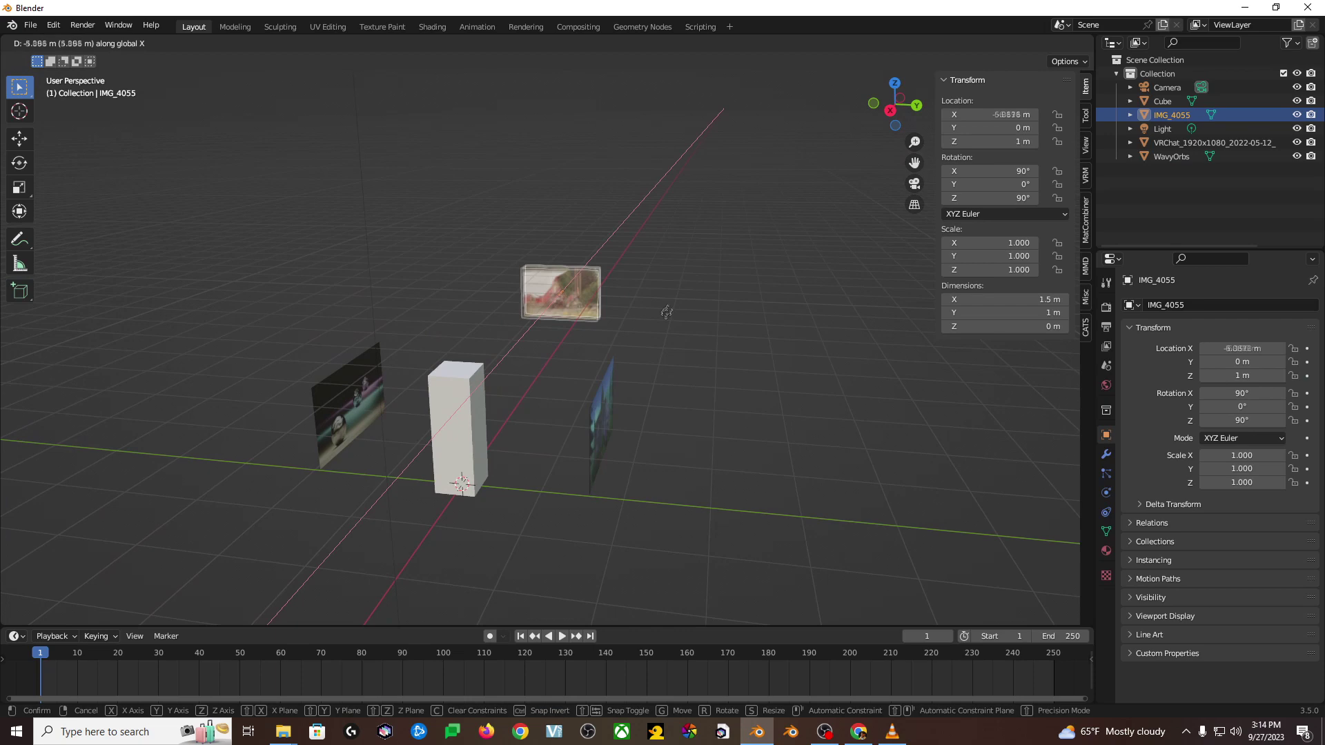
{"action": "type", "text": "6-"}
{"action": "key", "text": "Return"}
{"action": "middle_click_drag", "start_coordinate": [649, 339], "coordinate": [614, 432]}
{"action": "type", "text": "gz2"}
{"action": "key", "text": "Return"}
{"action": "type", "text": "s5"}
{"action": "key", "text": "Return"}
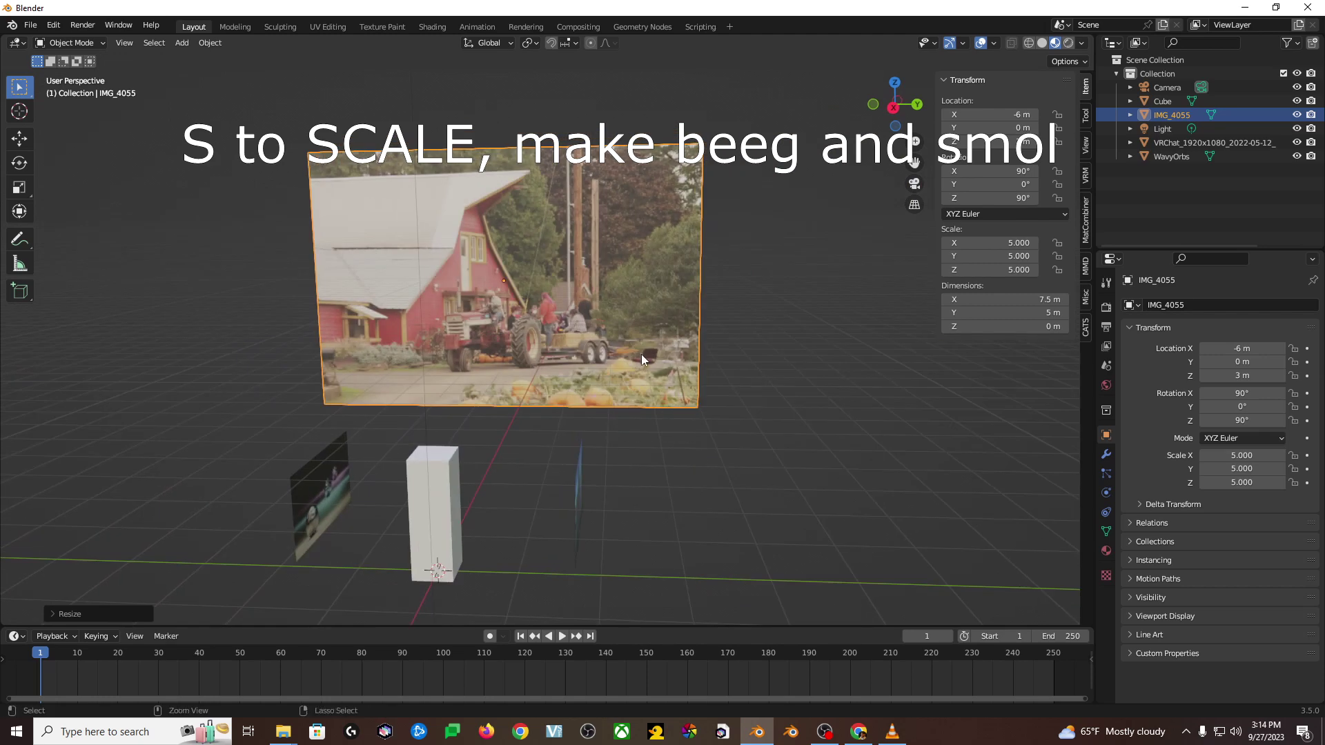
Step: Add the VRChat and WavyOrbs planes to the selection
{"action": "middle_click_drag", "start_coordinate": [641, 354], "coordinate": [483, 387]}
{"action": "left_click", "coordinate": [1214, 142], "text": "ctrl"}
{"action": "left_click", "coordinate": [1171, 156], "text": "ctrl"}
{"action": "left_click", "coordinate": [30, 25]}
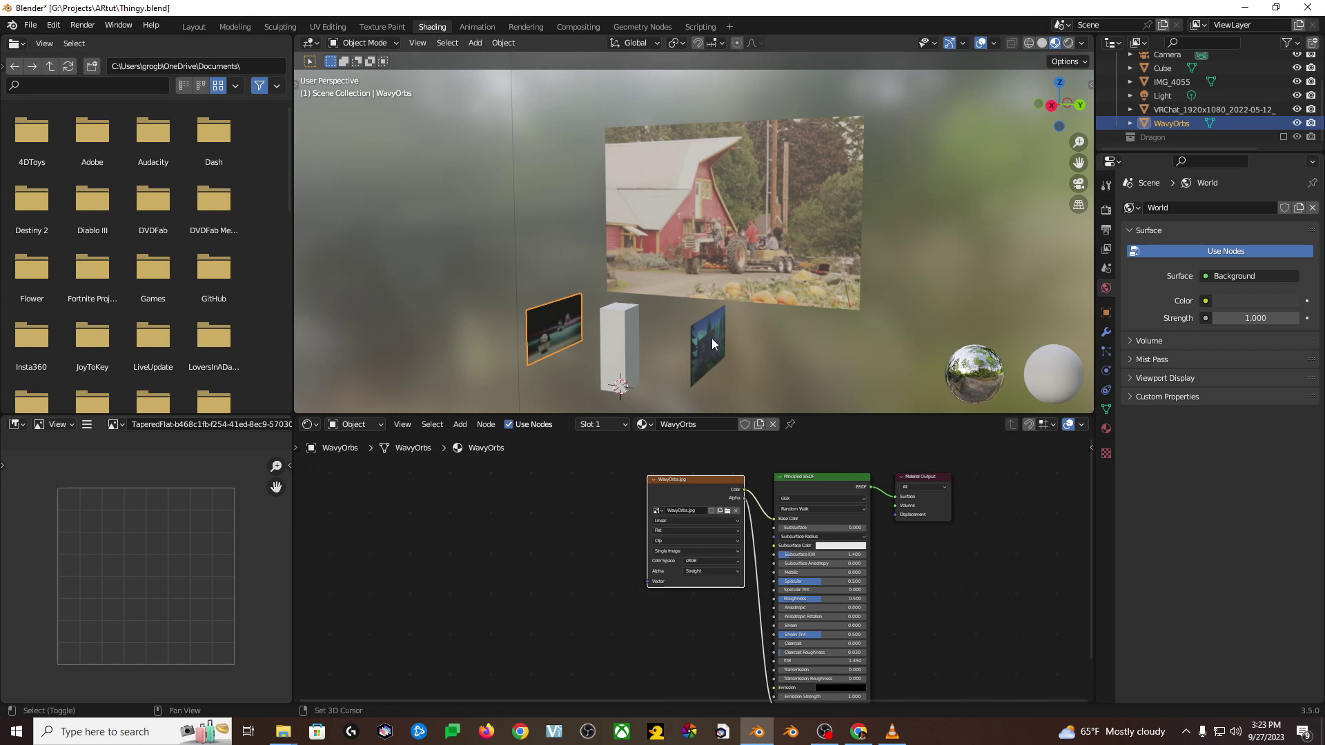
Step: Export the selected pictures, including the barn, as glTF binary radARGallery.glb, limited to selected objects
{"action": "left_click", "coordinate": [738, 230], "text": "shift"}
{"action": "left_click", "coordinate": [30, 25]}
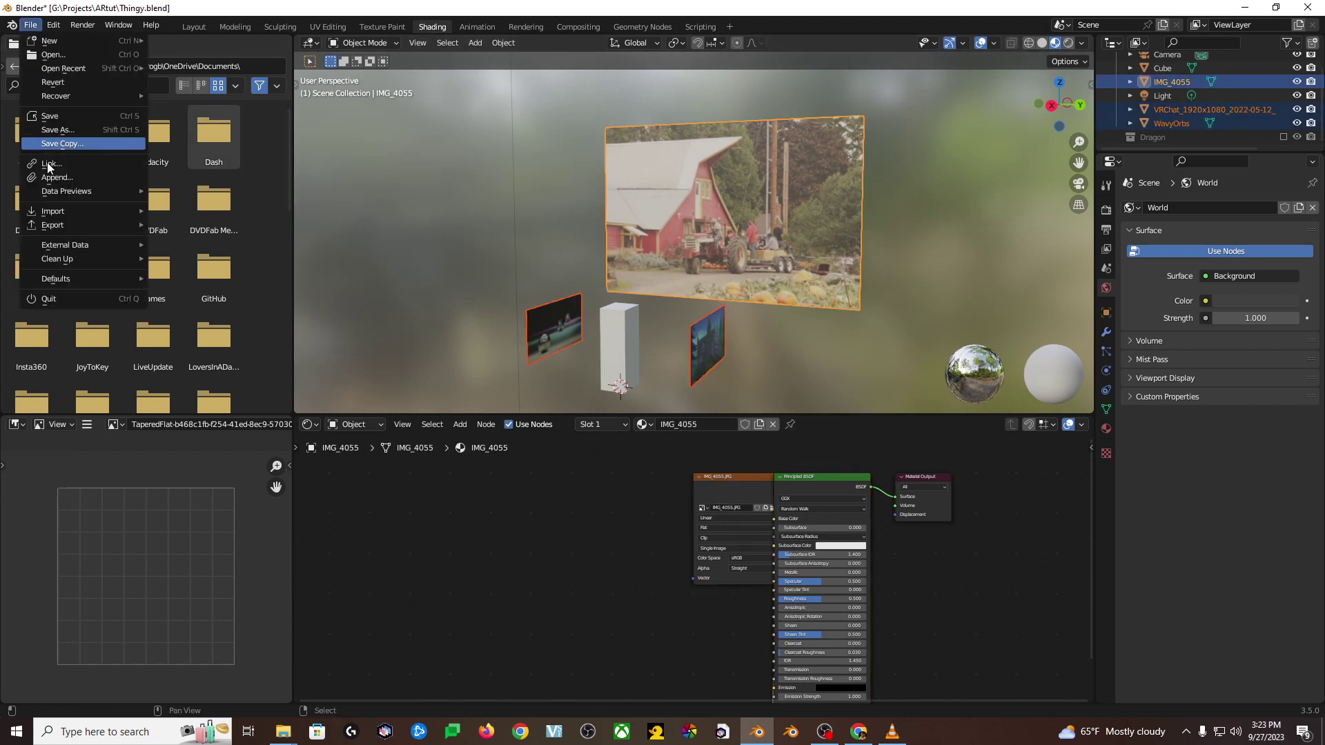
{"action": "mouse_move", "coordinate": [60, 227]}
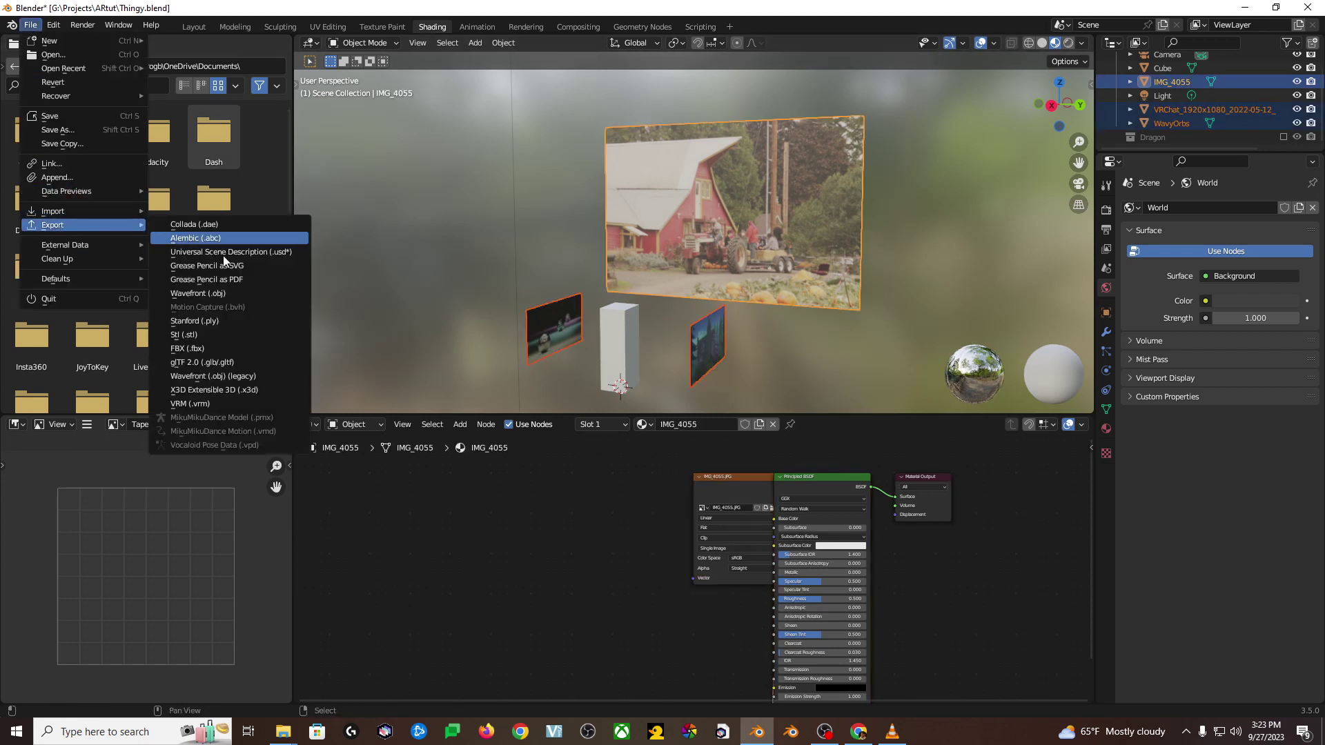
{"action": "left_click", "coordinate": [207, 362]}
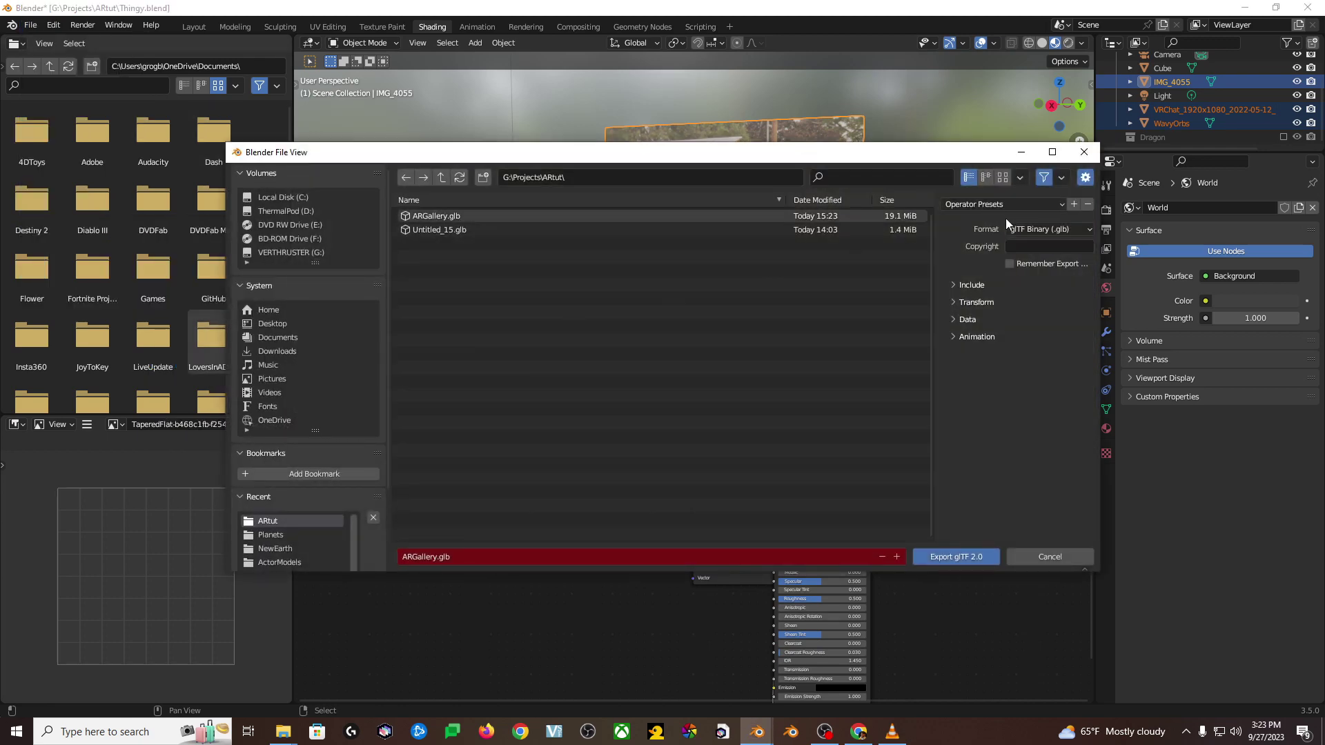
{"action": "left_click", "coordinate": [954, 306]}
{"action": "left_click", "coordinate": [952, 285]}
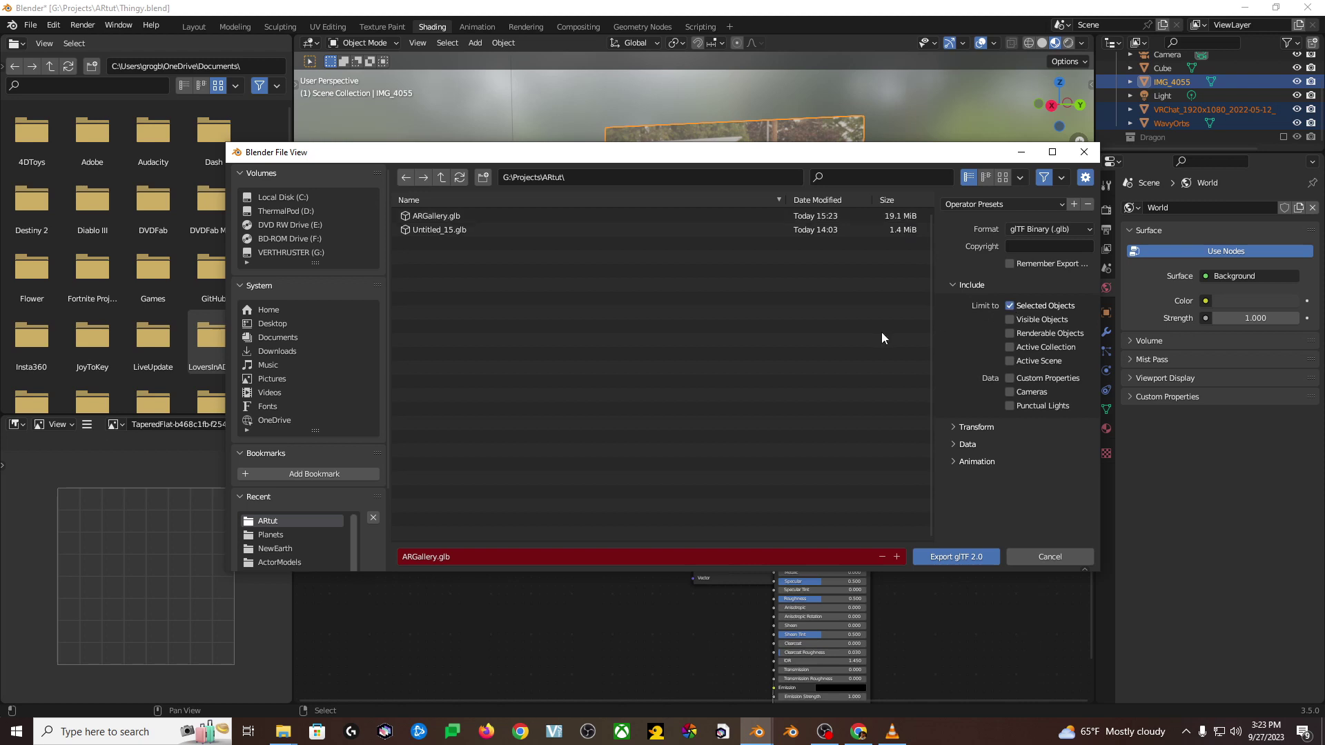
{"action": "left_click", "coordinate": [1078, 229]}
{"action": "left_click", "coordinate": [950, 555]}
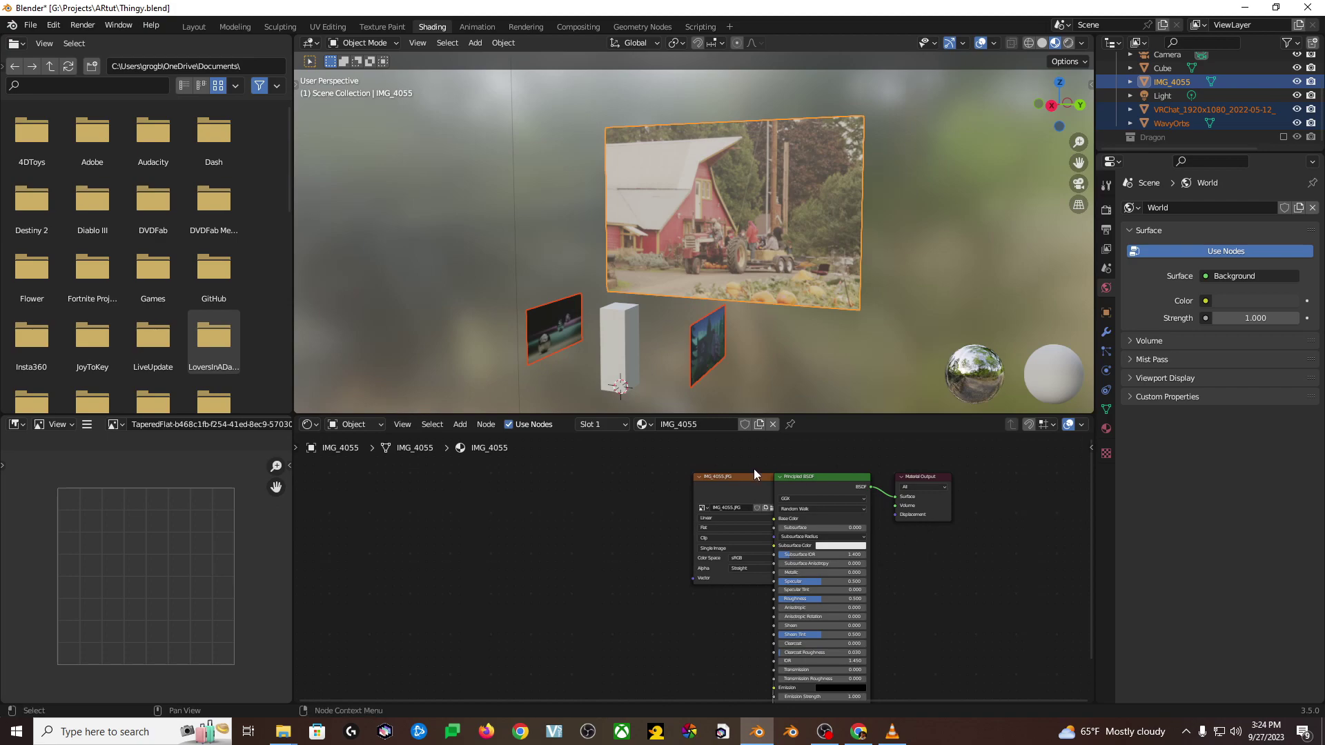
Step: Shift the image texture node left and inspect the astronaut model on modelviewer.dev
{"action": "left_click_drag", "start_coordinate": [753, 476], "coordinate": [704, 478]}
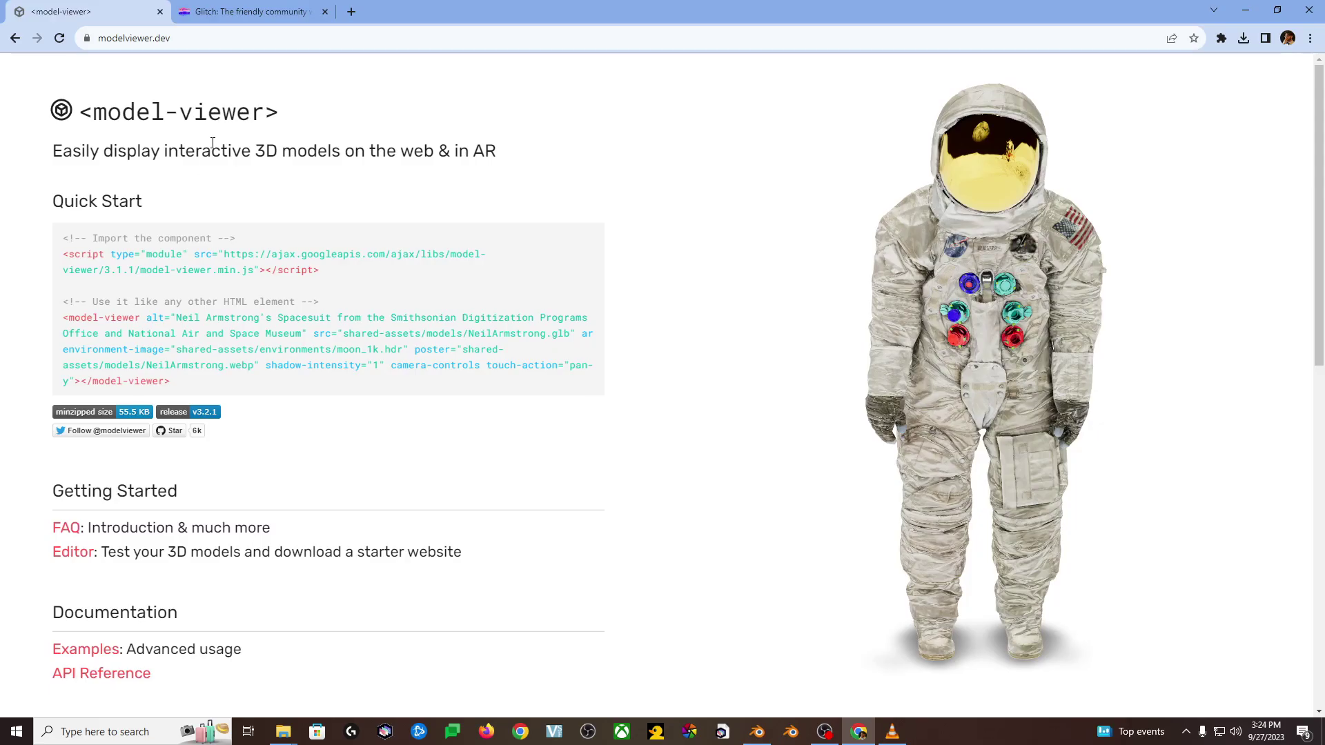
{"action": "scroll", "coordinate": [212, 143], "scroll_direction": "down", "scroll_amount": 3}
{"action": "scroll", "coordinate": [358, 237], "scroll_direction": "up", "scroll_amount": 4}
{"action": "left_click_drag", "start_coordinate": [944, 338], "coordinate": [884, 342]}
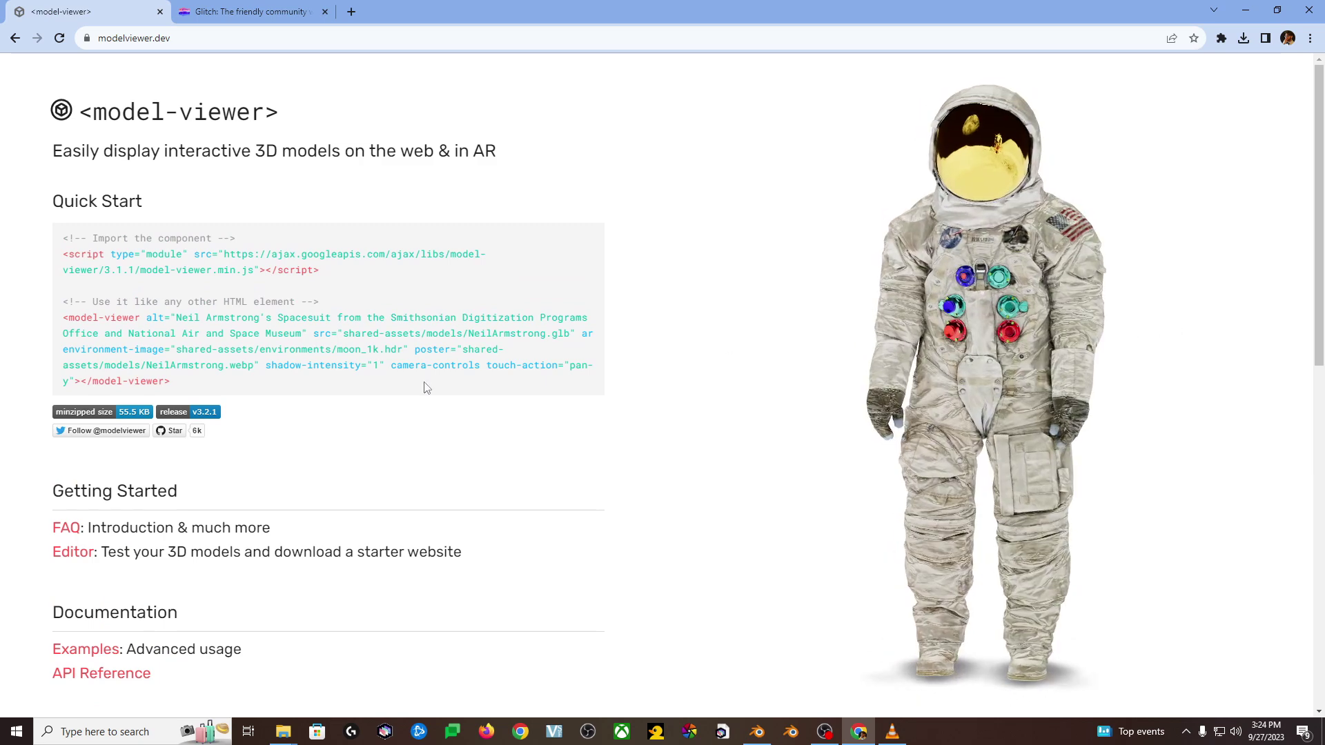
{"action": "scroll", "coordinate": [426, 388], "scroll_direction": "down", "scroll_amount": 4}
{"action": "scroll", "coordinate": [258, 378], "scroll_direction": "up", "scroll_amount": 3}
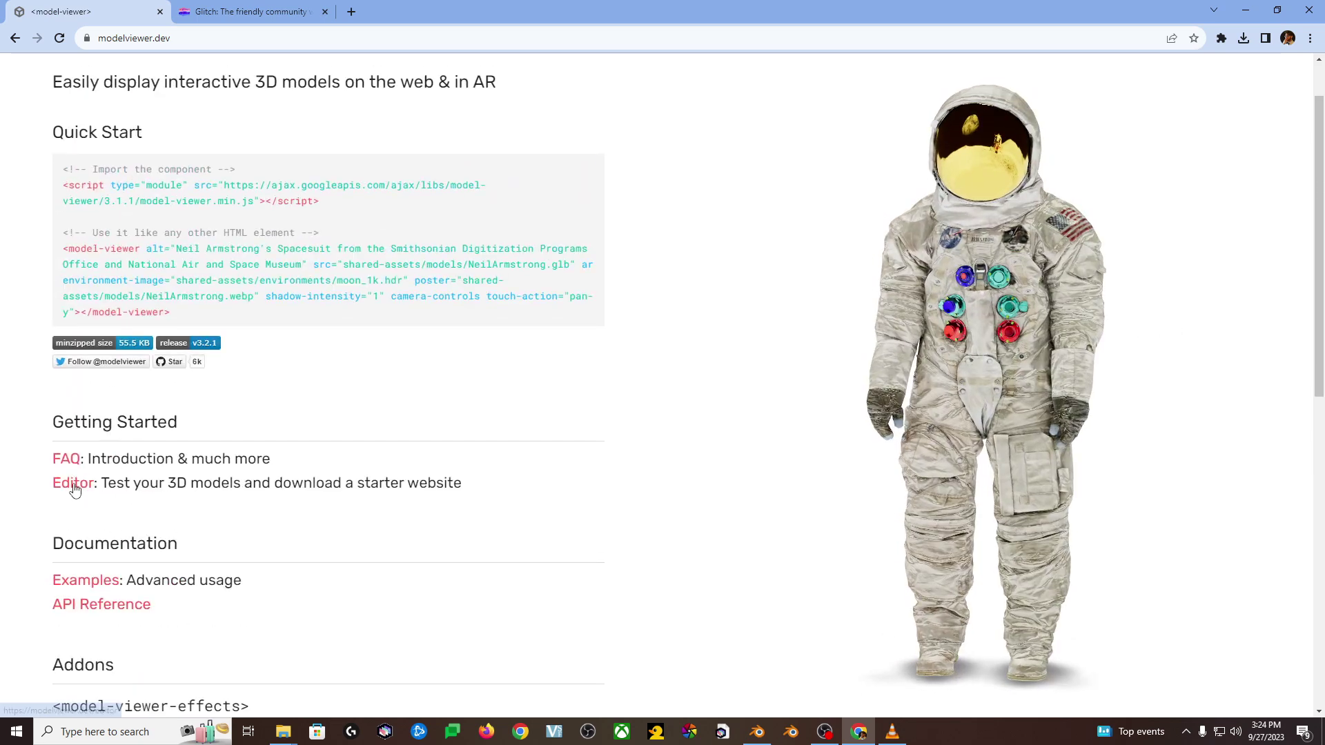
Step: Load radARGallery.glb into the model-viewer editor, then download its poster and scene package
{"action": "left_click", "coordinate": [74, 484]}
{"action": "mouse_move", "coordinate": [283, 737]}
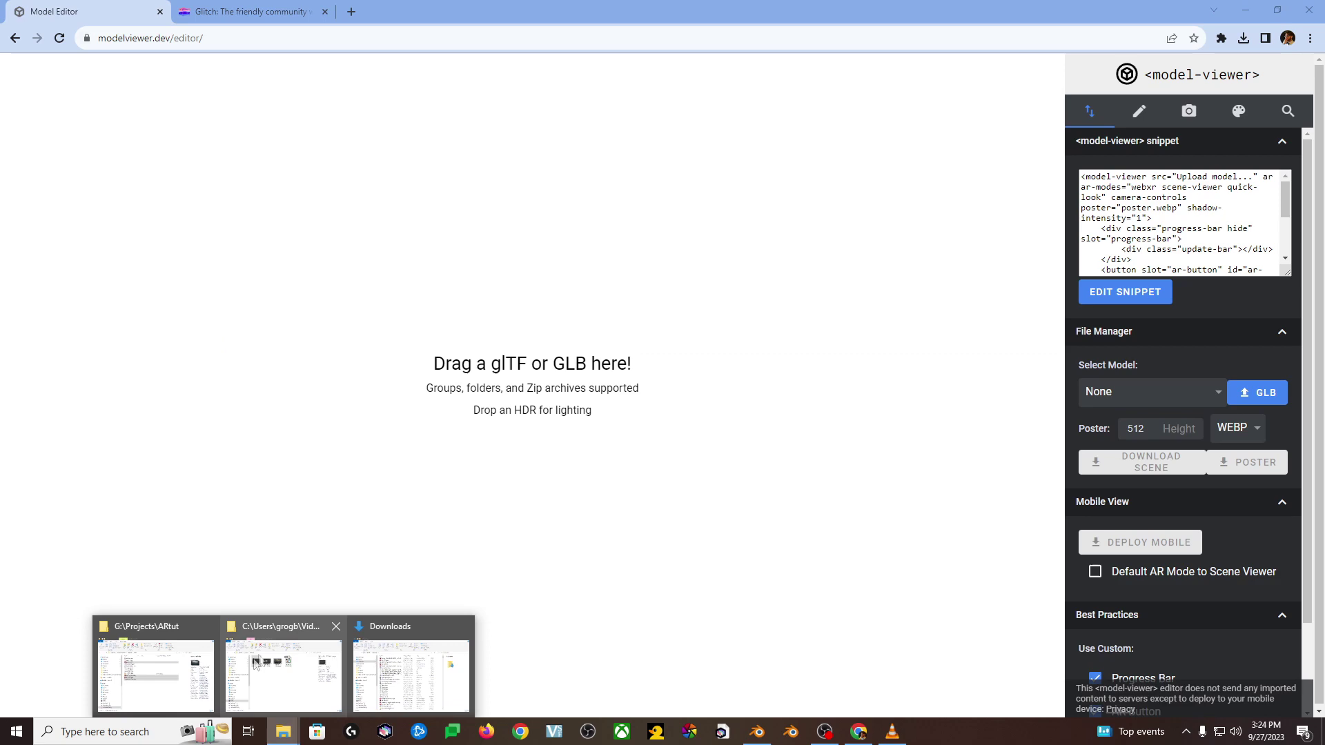
{"action": "left_click", "coordinate": [283, 662]}
{"action": "left_click_drag", "start_coordinate": [313, 274], "coordinate": [486, 661]}
{"action": "left_click_drag", "start_coordinate": [480, 509], "coordinate": [668, 493]}
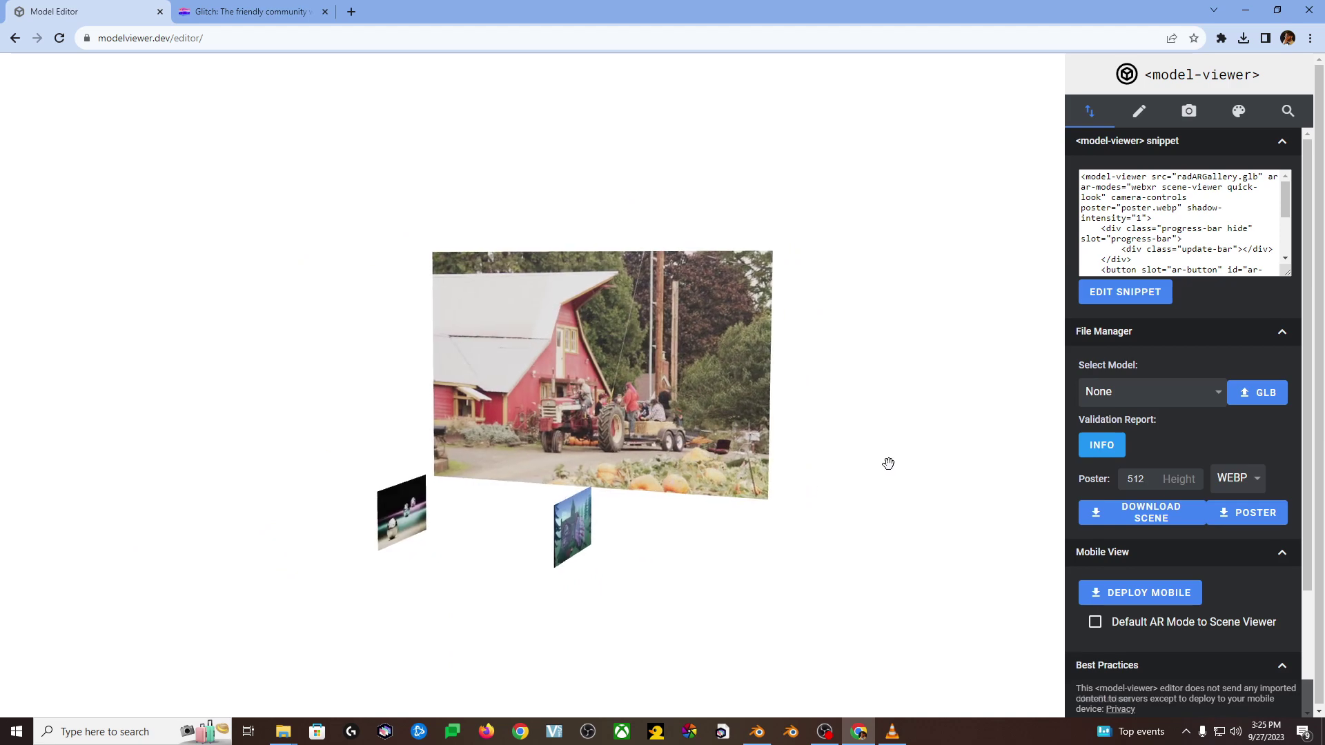
{"action": "left_click", "coordinate": [1246, 513]}
{"action": "left_click", "coordinate": [1162, 521]}
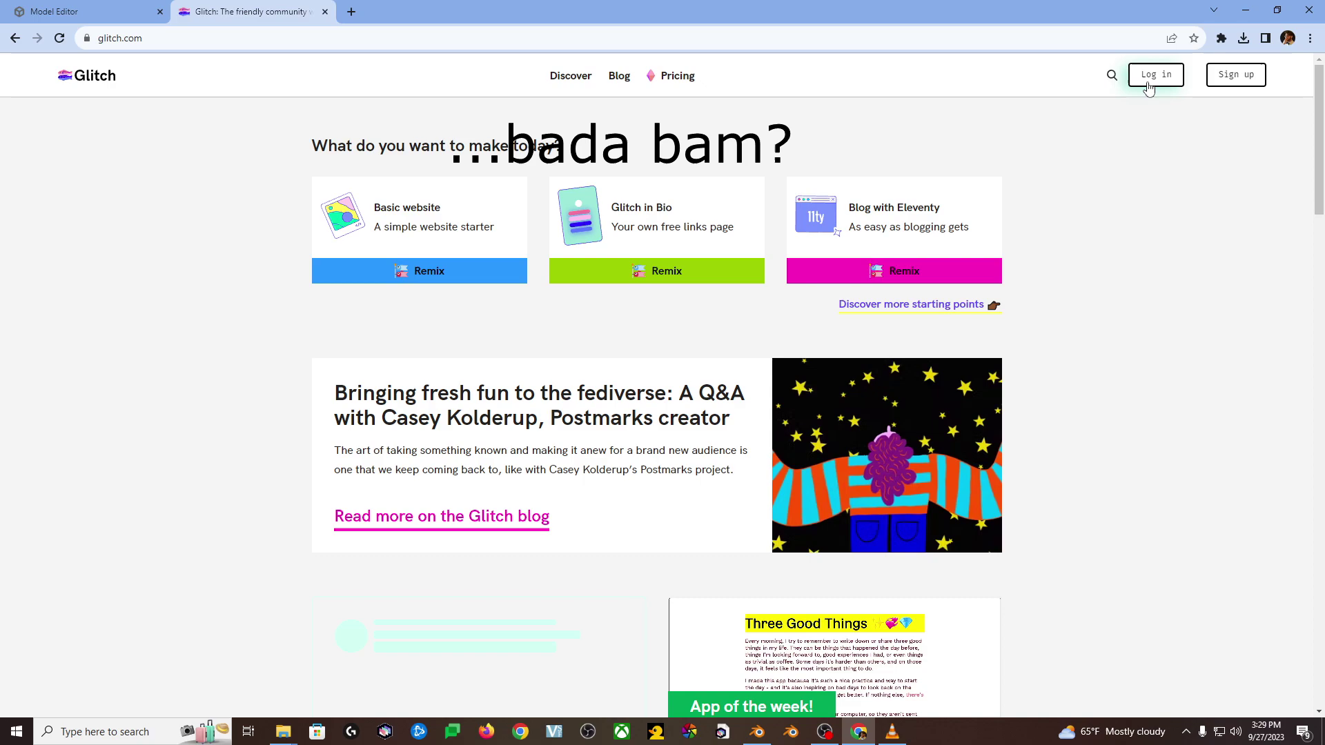
Step: Sign in to Glitch with a Google account and start a Hello Website project
{"action": "scroll", "coordinate": [538, 207], "scroll_direction": "down", "scroll_amount": 13}
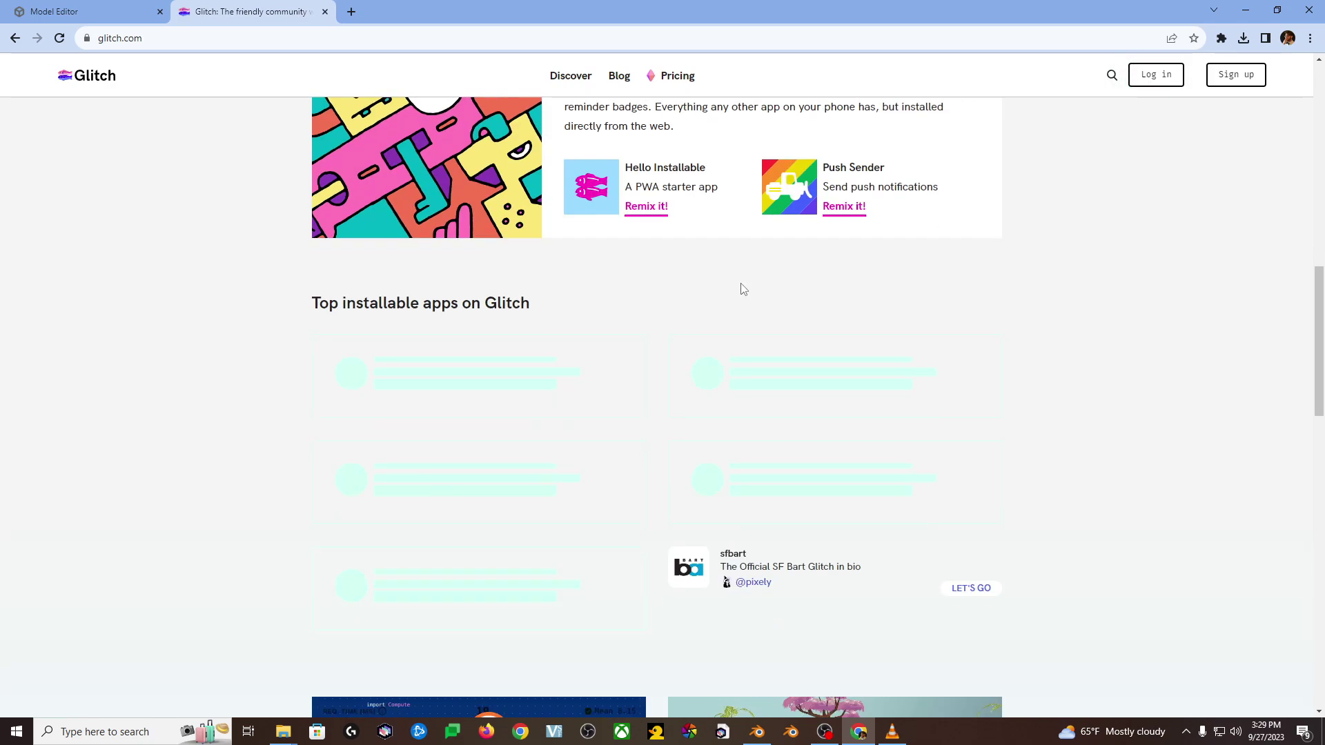
{"action": "scroll", "coordinate": [810, 308], "scroll_direction": "up", "scroll_amount": 10}
{"action": "left_click", "coordinate": [1158, 74]}
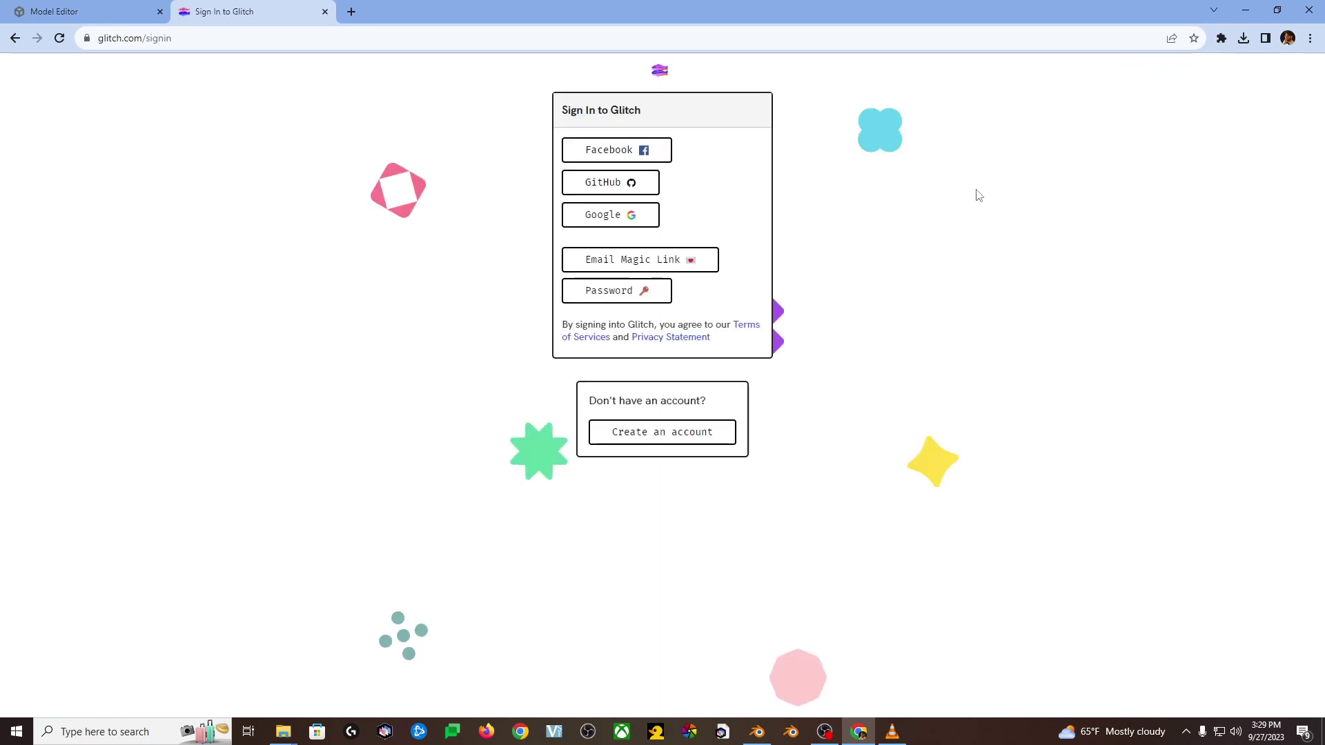
{"action": "left_click", "coordinate": [605, 219]}
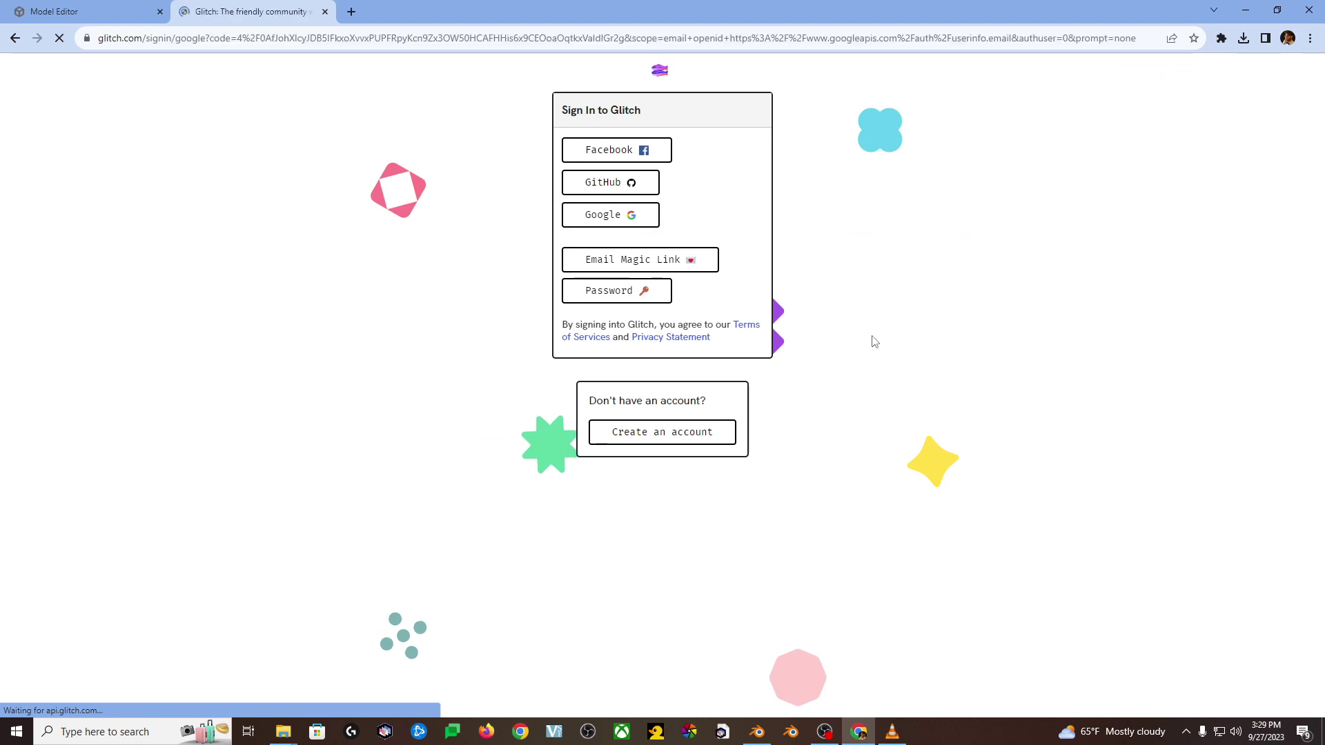
{"action": "scroll", "coordinate": [505, 312], "scroll_direction": "down", "scroll_amount": 2}
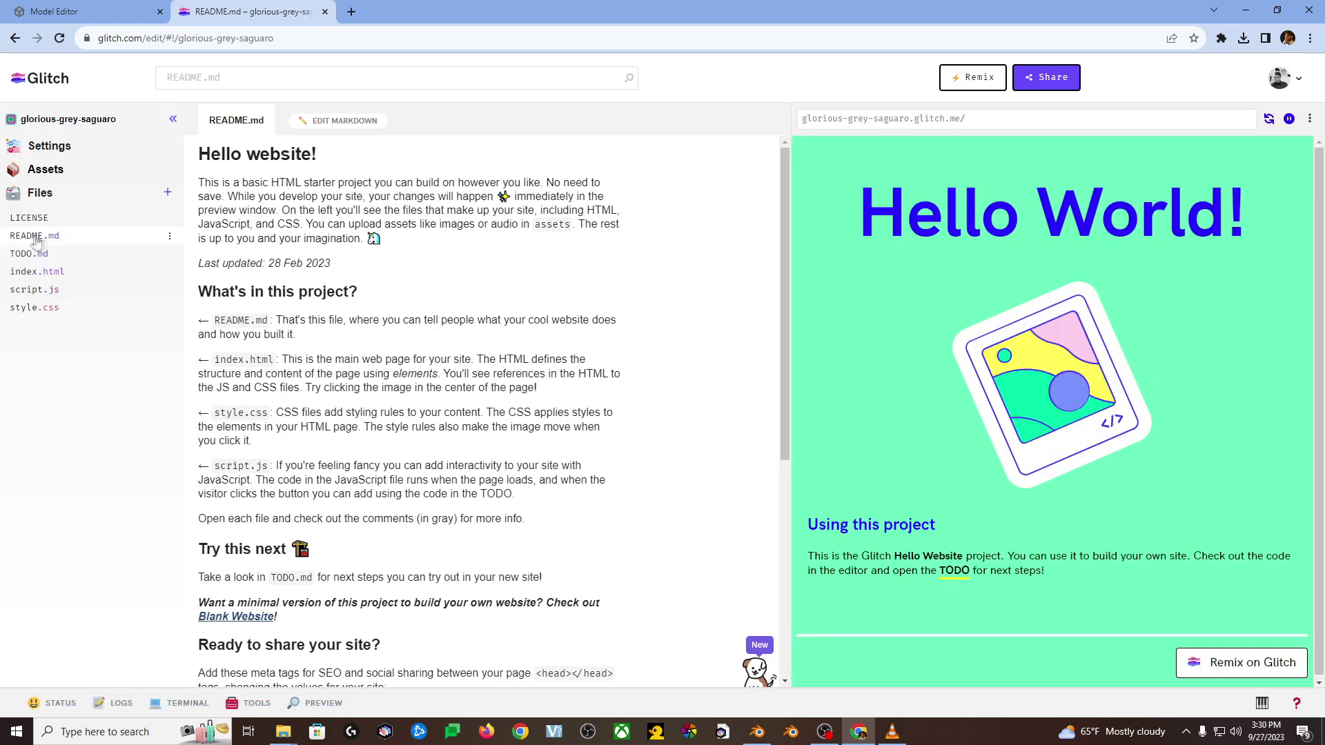
Step: Rename the Glitch project to artutexample
{"action": "left_click", "coordinate": [58, 148]}
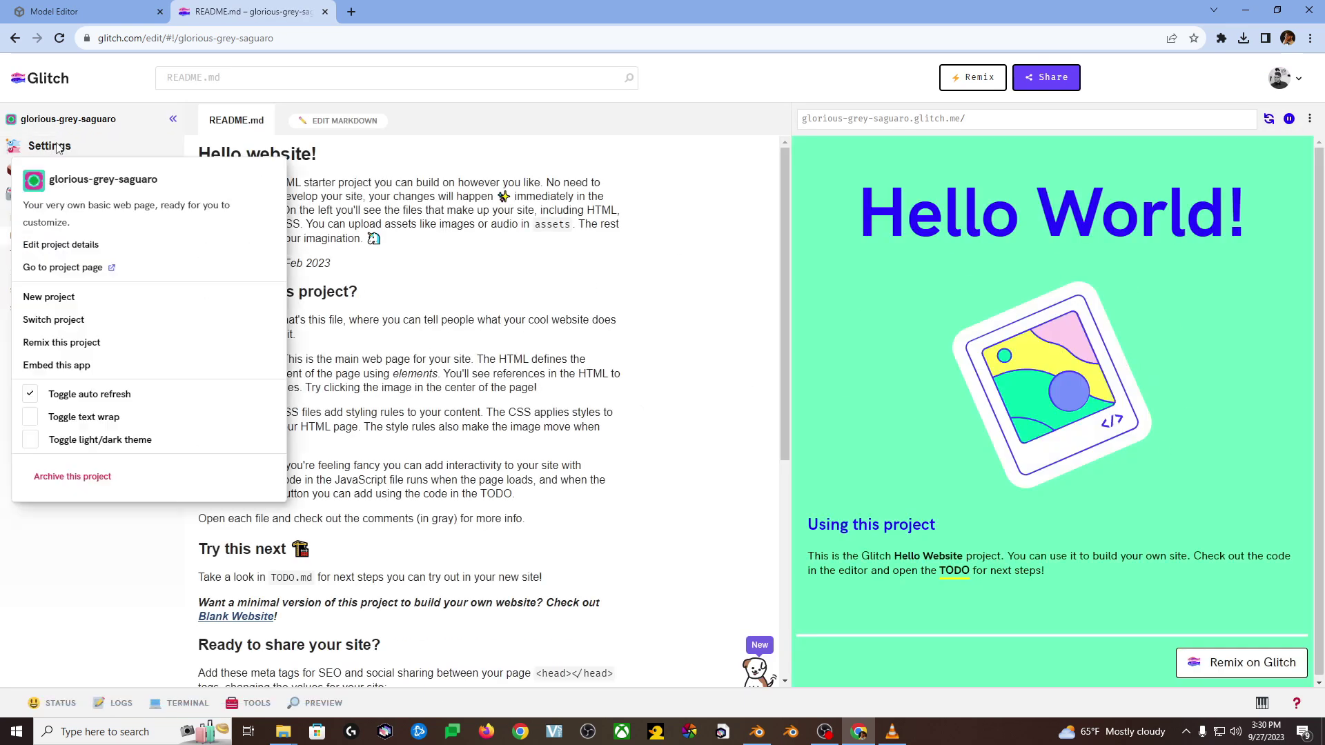
{"action": "left_click", "coordinate": [72, 245]}
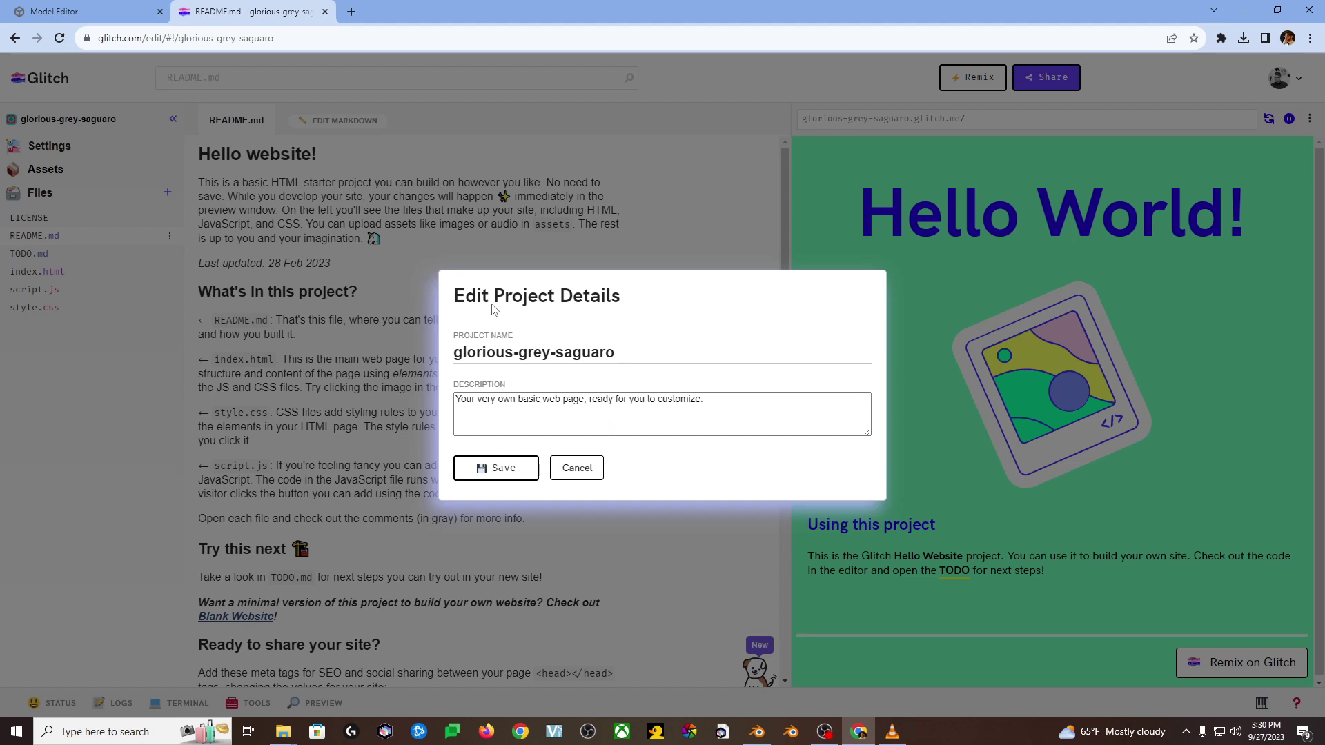
{"action": "type", "text": "artutexample"}
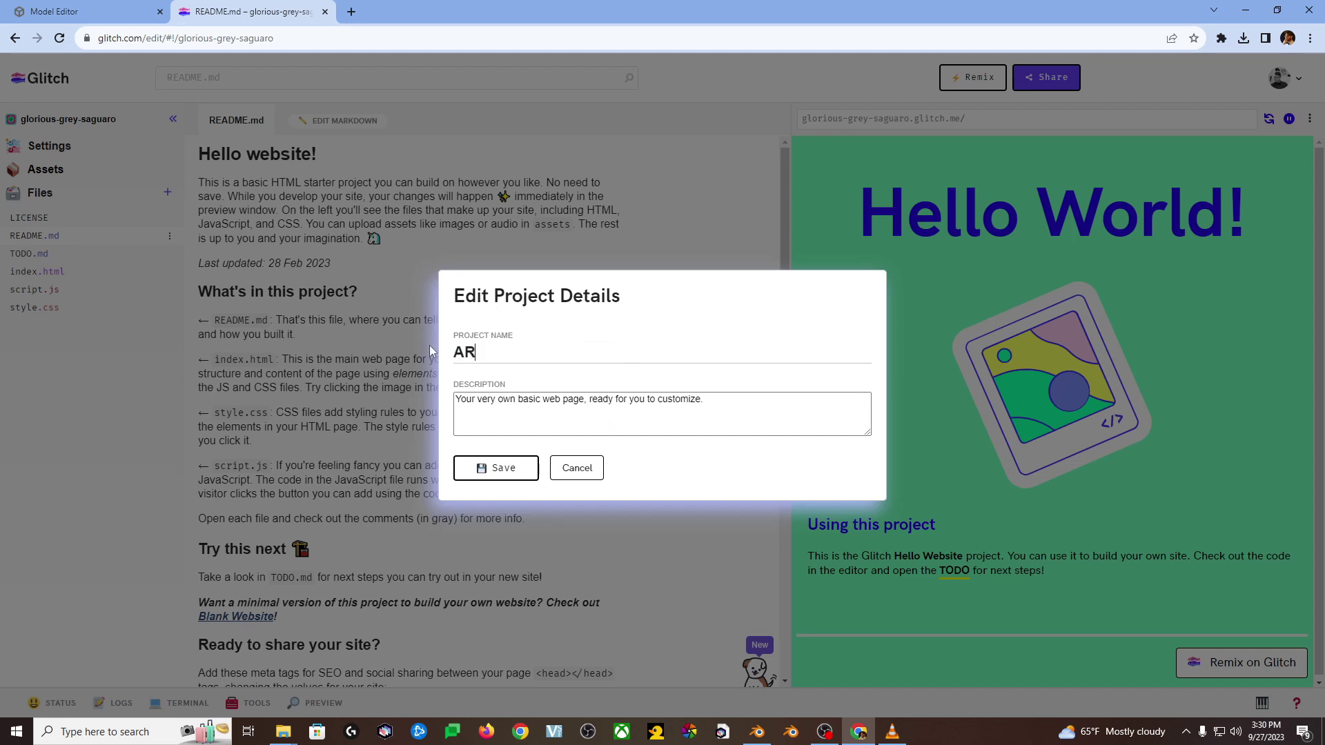
{"action": "key", "text": "Return"}
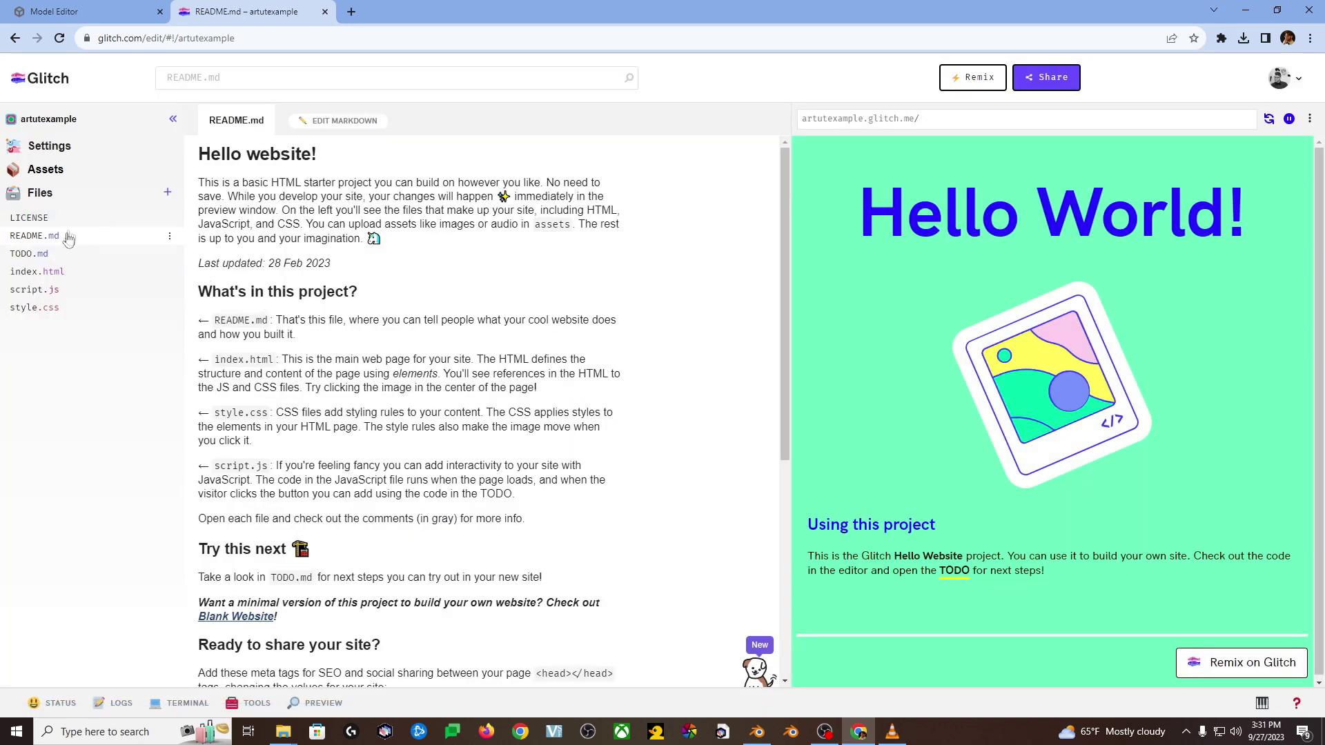
Step: Delete README.md, TODO.md, index.html and script.js from the project
{"action": "left_click", "coordinate": [177, 237]}
{"action": "left_click", "coordinate": [204, 296]}
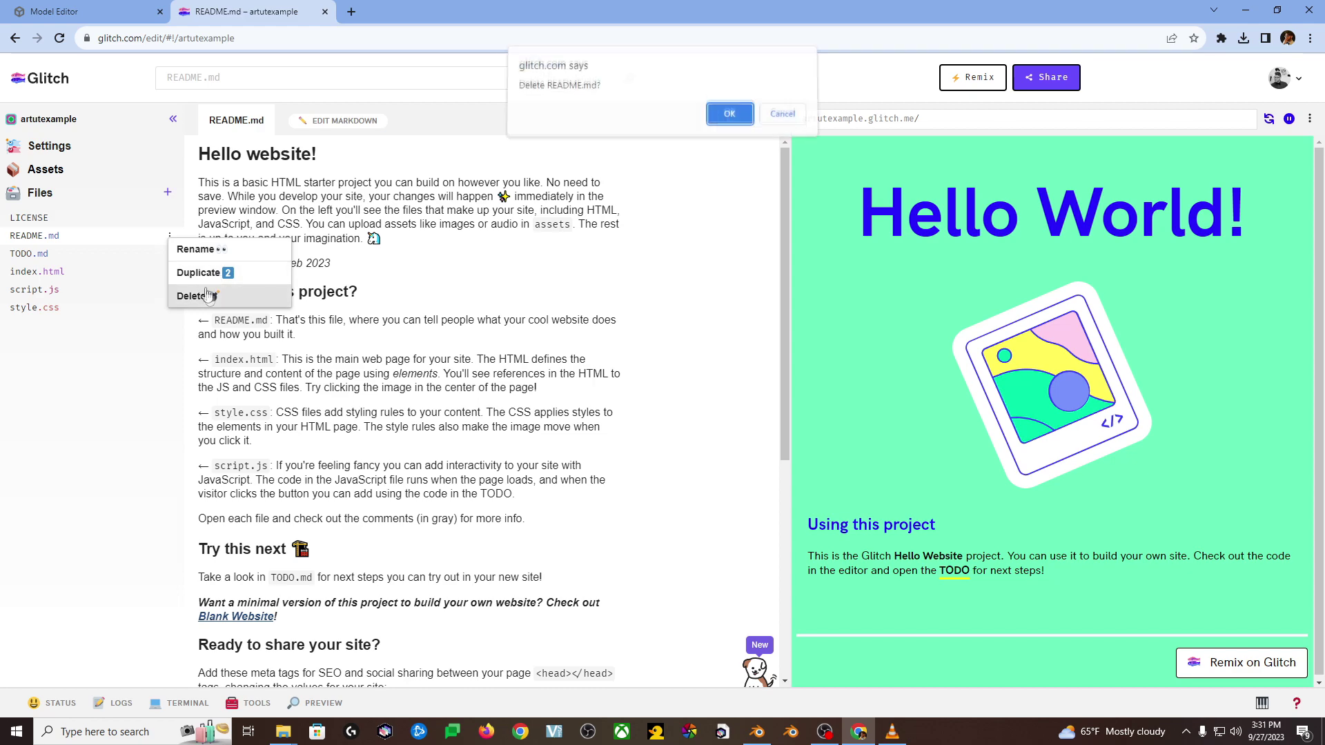
{"action": "left_click", "coordinate": [728, 119]}
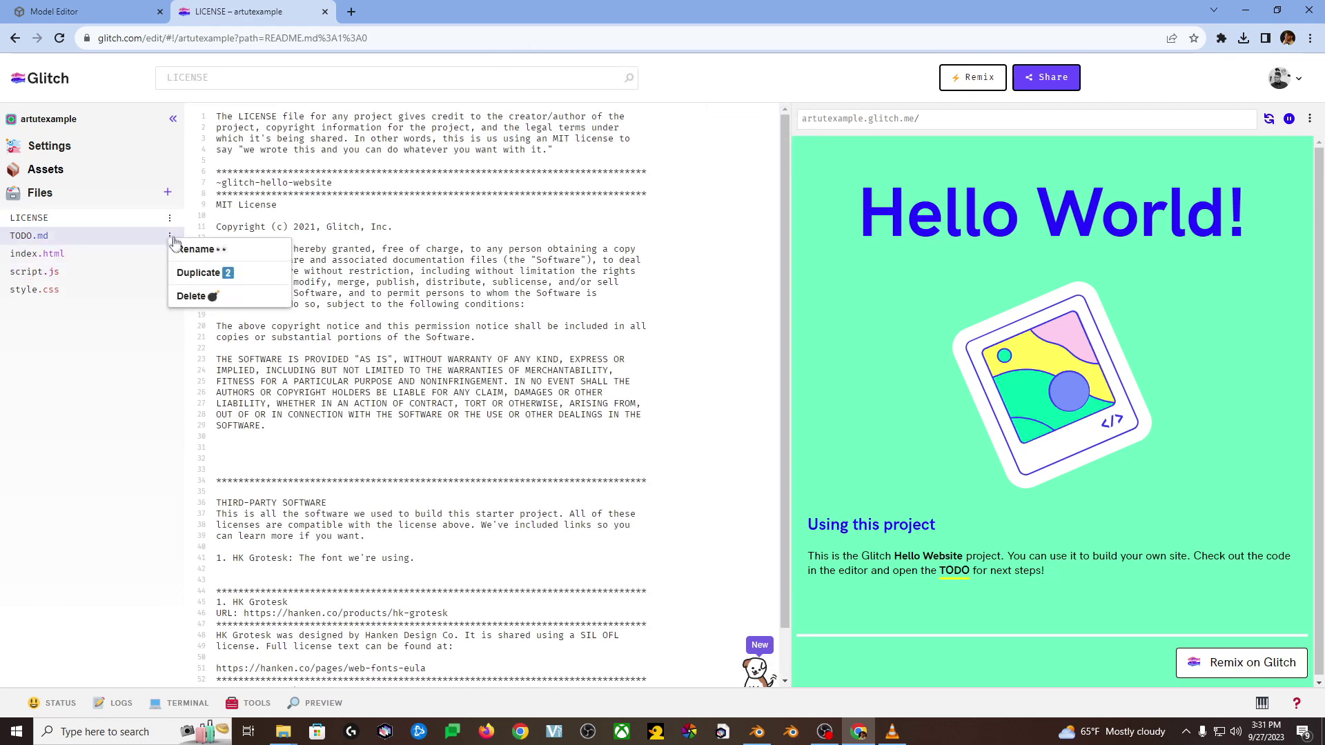
{"action": "left_click", "coordinate": [191, 296]}
{"action": "left_click", "coordinate": [715, 122]}
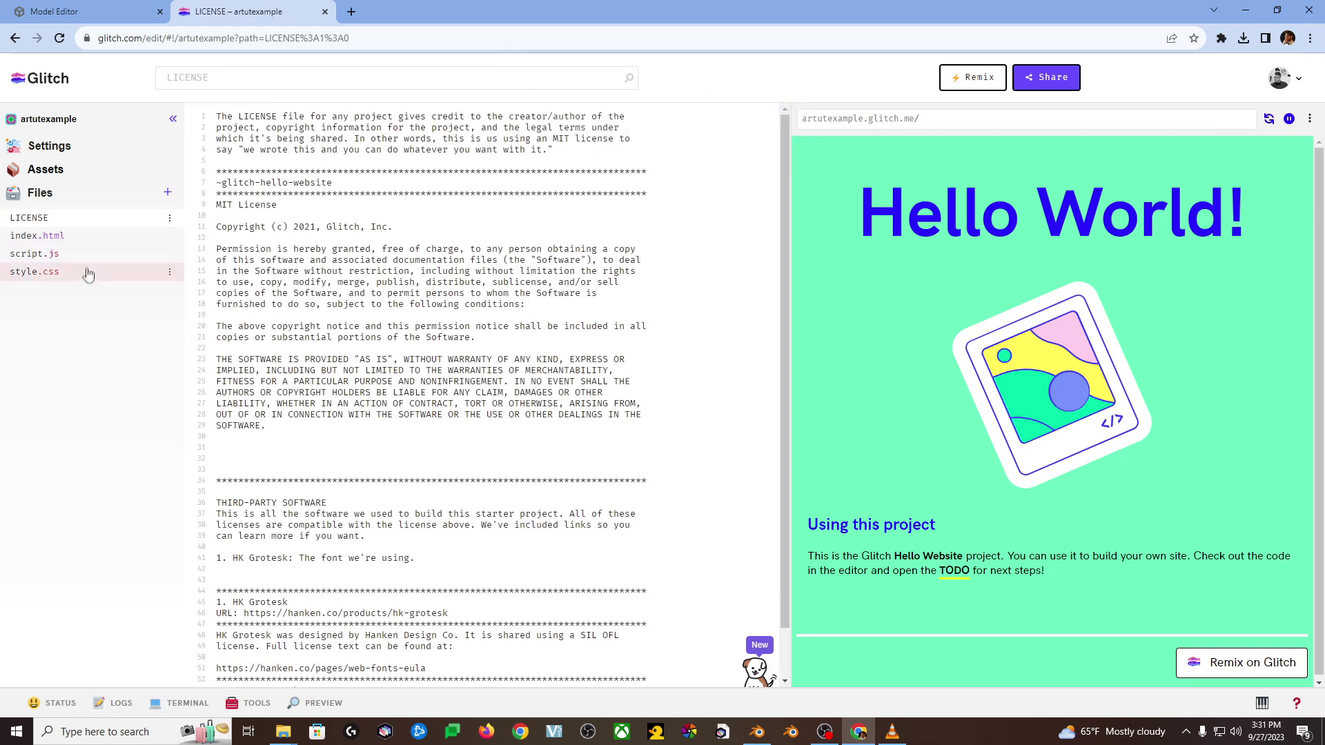
{"action": "left_click", "coordinate": [169, 235]}
{"action": "left_click", "coordinate": [200, 297]}
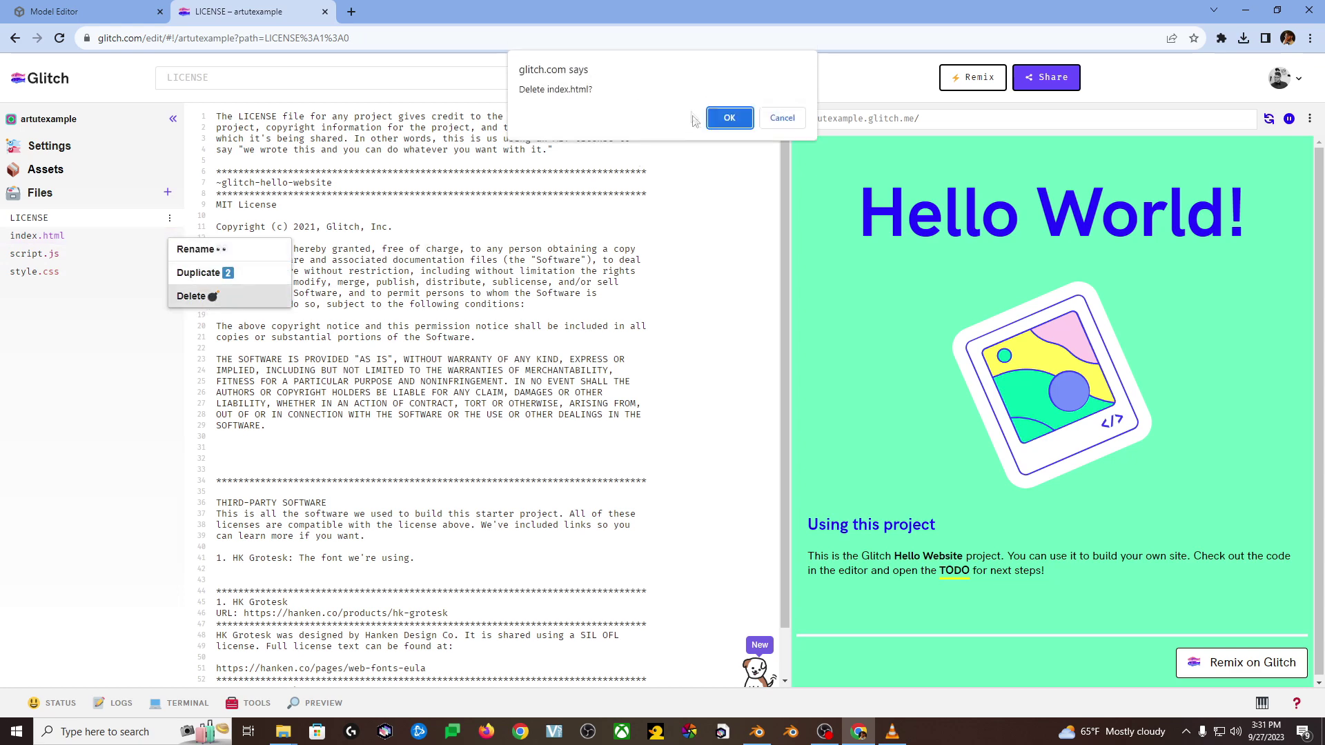
{"action": "left_click", "coordinate": [722, 112]}
{"action": "left_click", "coordinate": [170, 238]}
{"action": "left_click", "coordinate": [192, 295]}
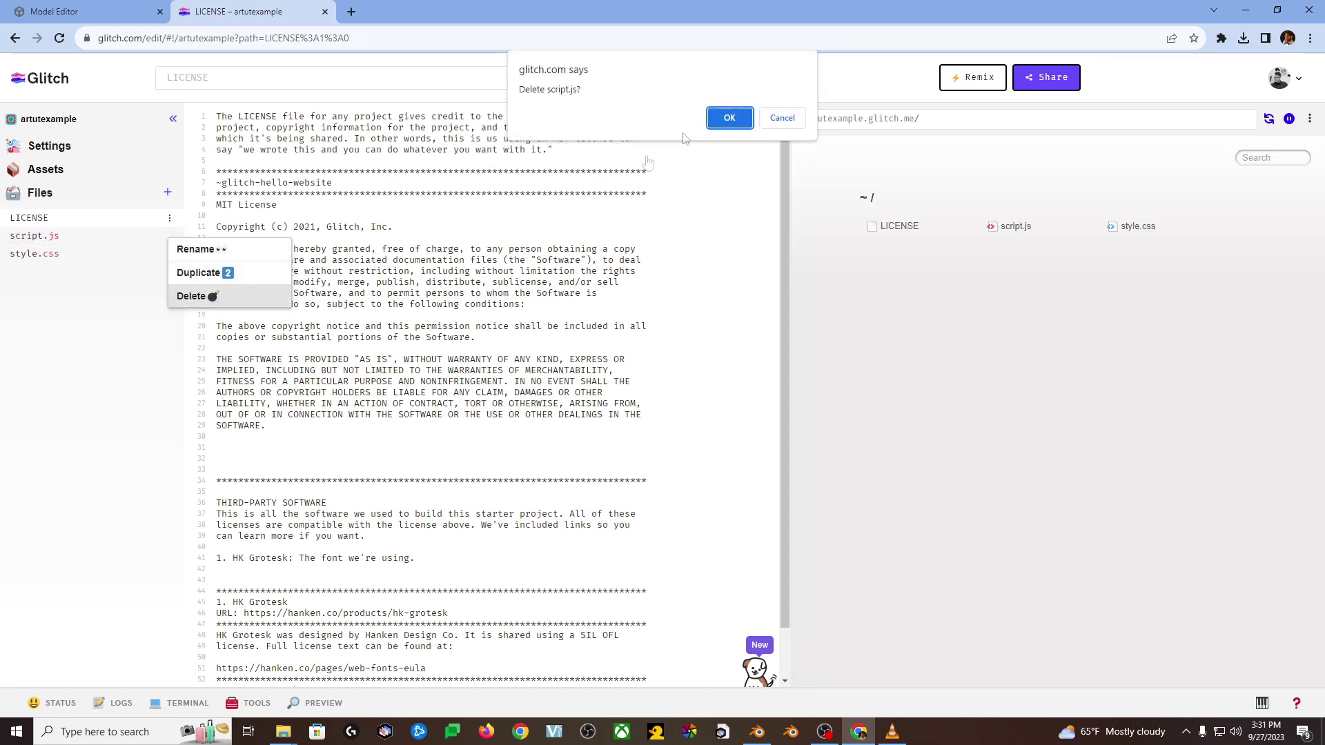
{"action": "left_click", "coordinate": [722, 117]}
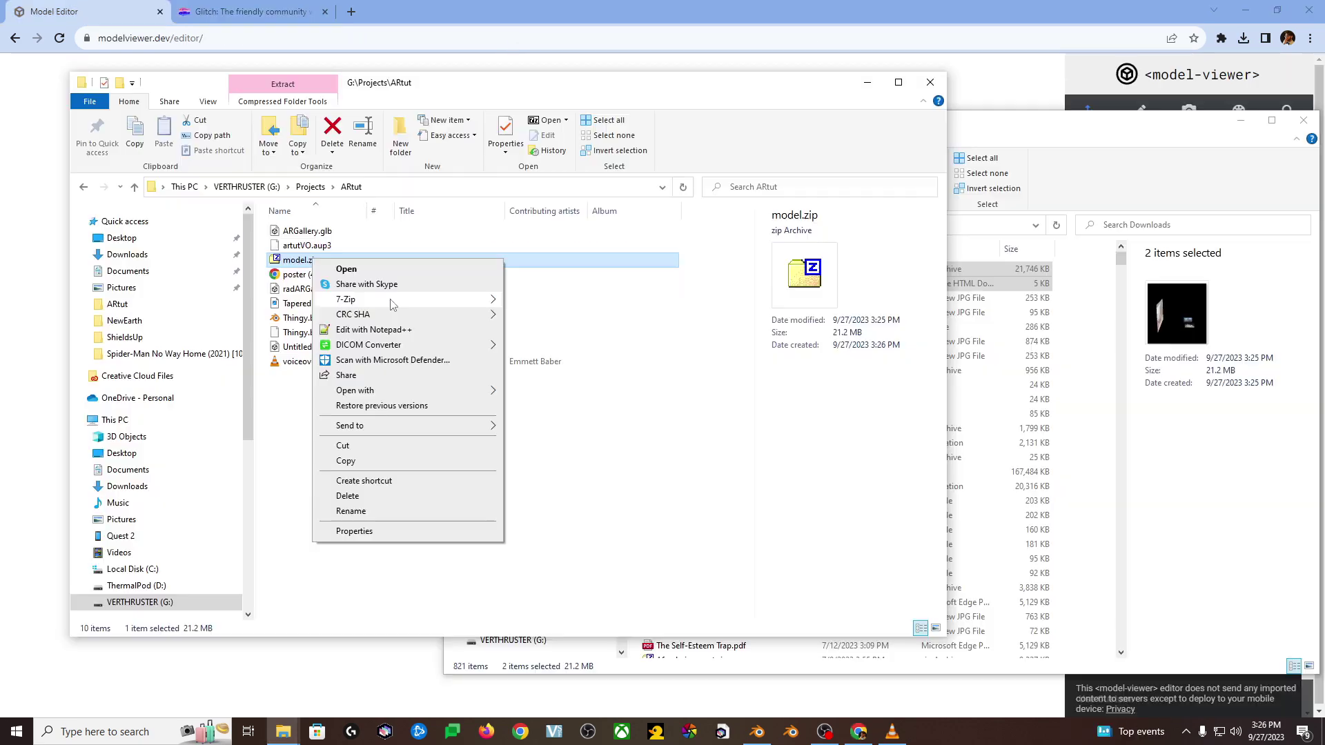
Step: Extract model.zip into a model folder and remove an asset from the Glitch project
{"action": "mouse_move", "coordinate": [392, 304]}
{"action": "left_click", "coordinate": [572, 366]}
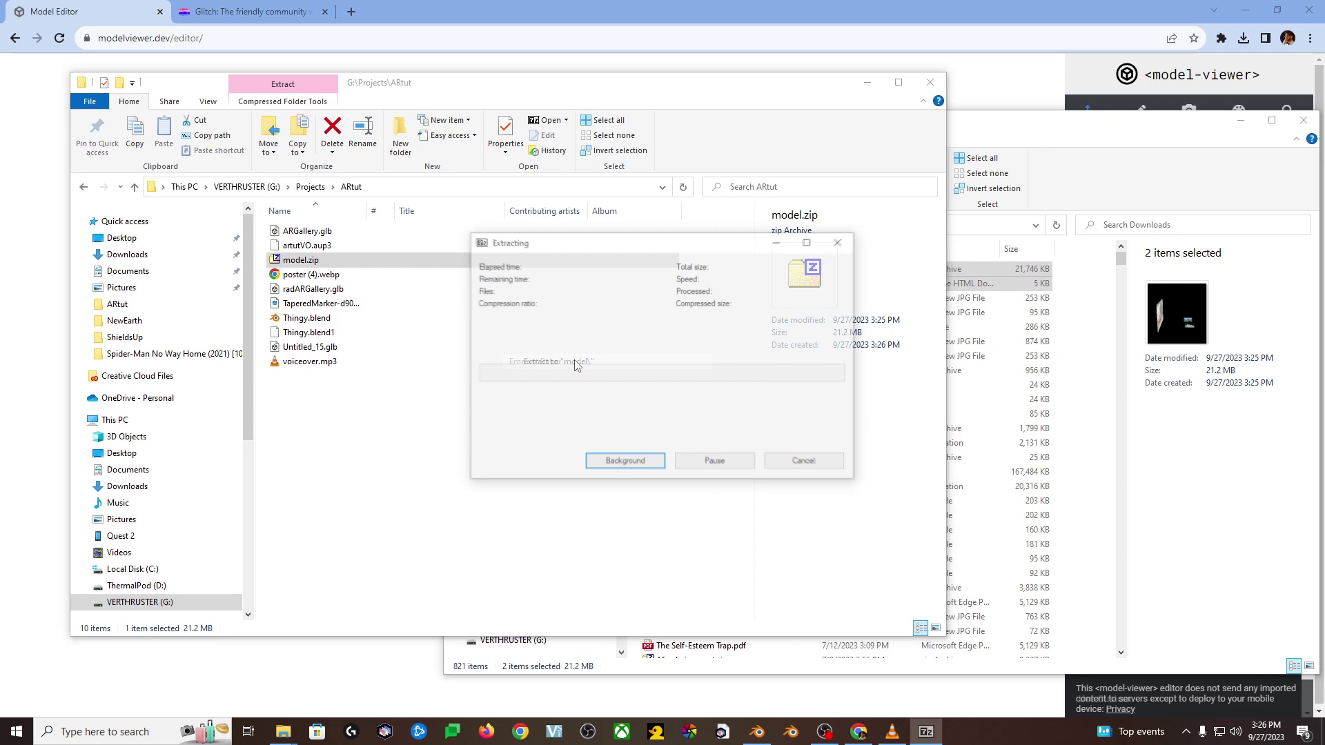
{"action": "left_click", "coordinate": [297, 231]}
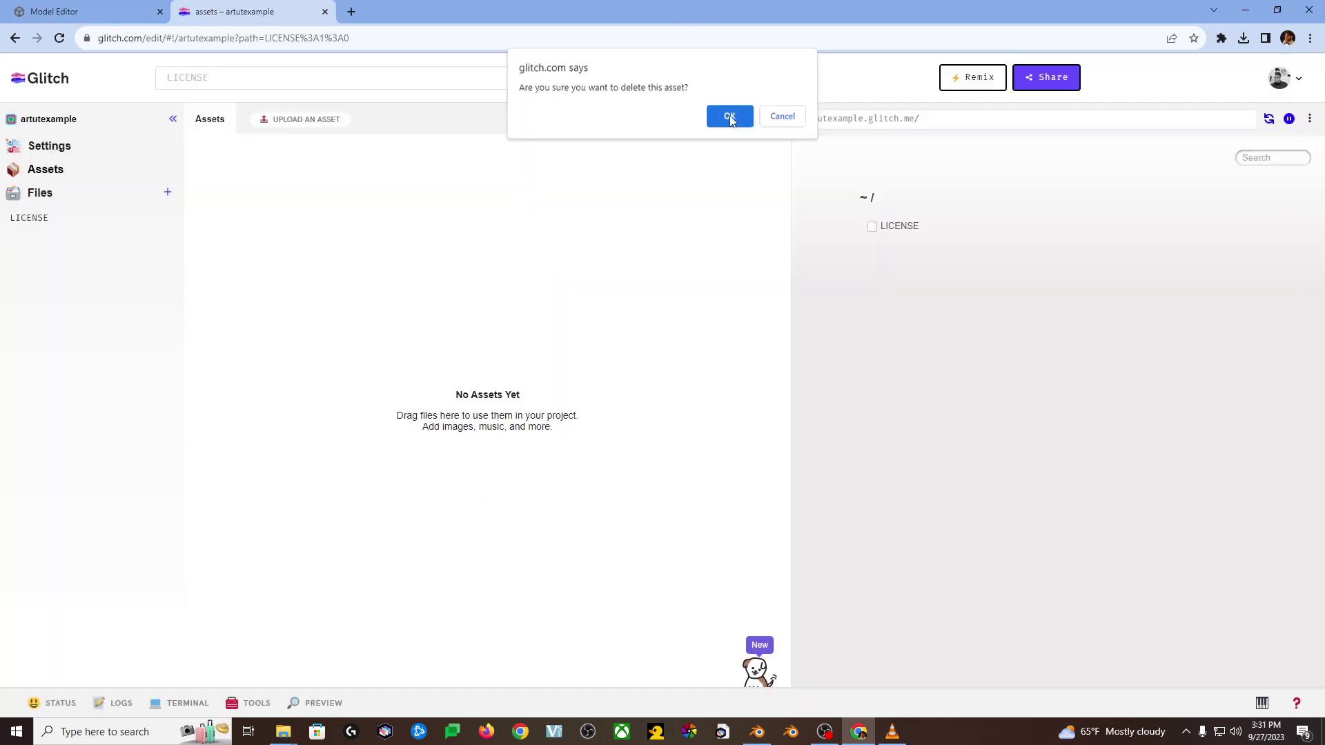
{"action": "left_click", "coordinate": [729, 117]}
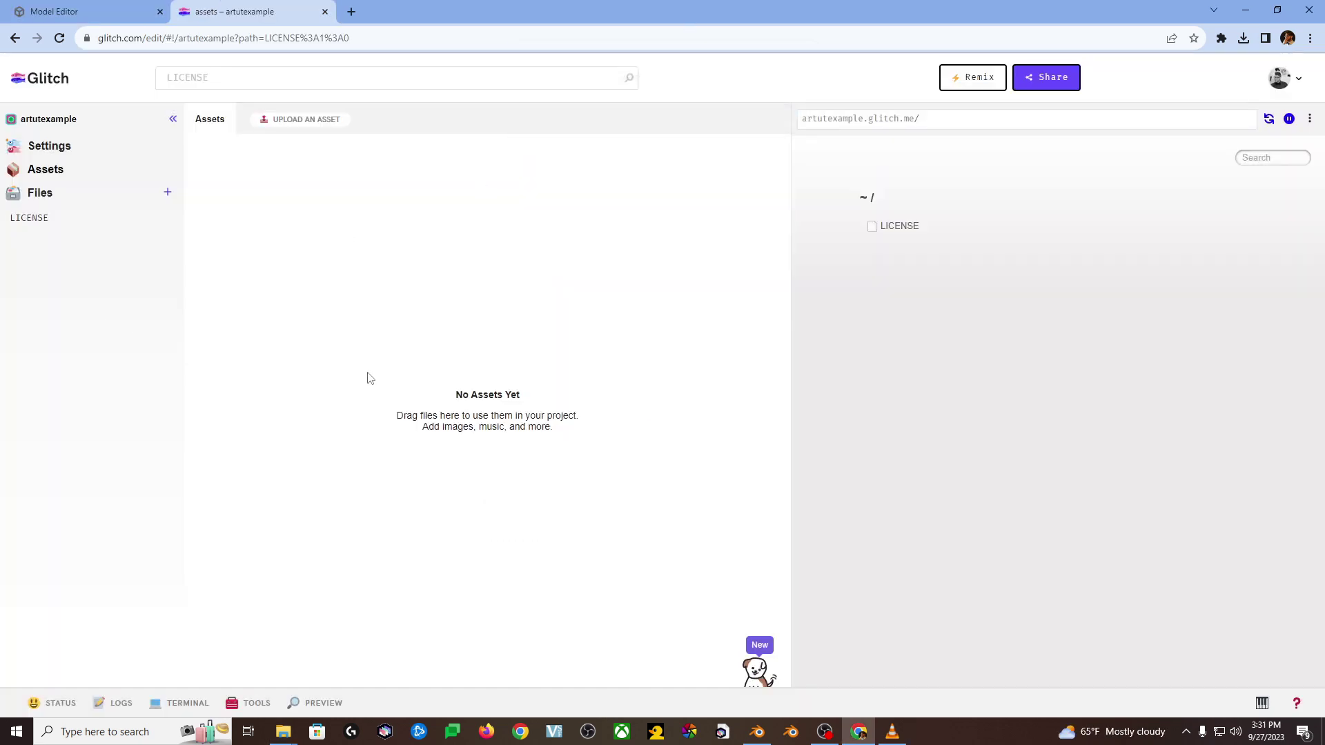
Step: Place the ARtut folder window over the editor and open the model folder
{"action": "mouse_move", "coordinate": [283, 731]}
{"action": "left_click", "coordinate": [157, 659]}
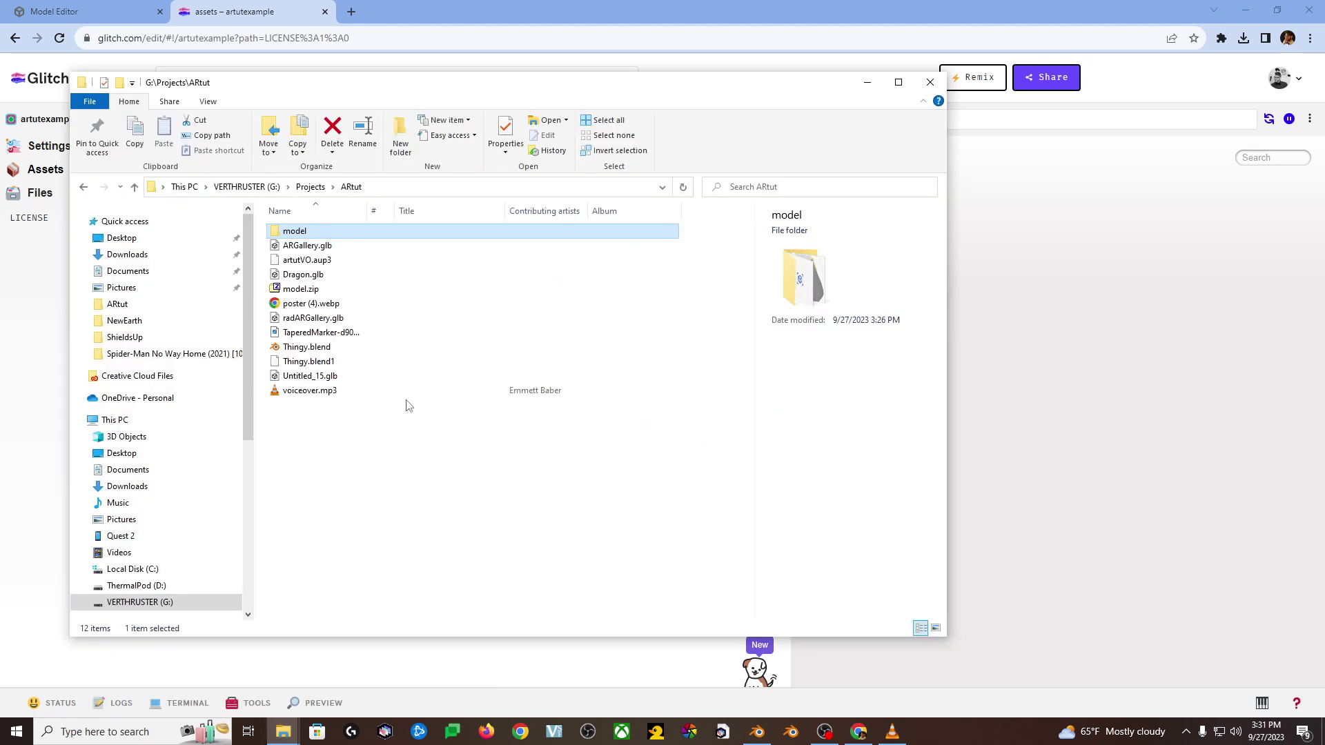
{"action": "left_click_drag", "start_coordinate": [428, 90], "coordinate": [618, 105]}
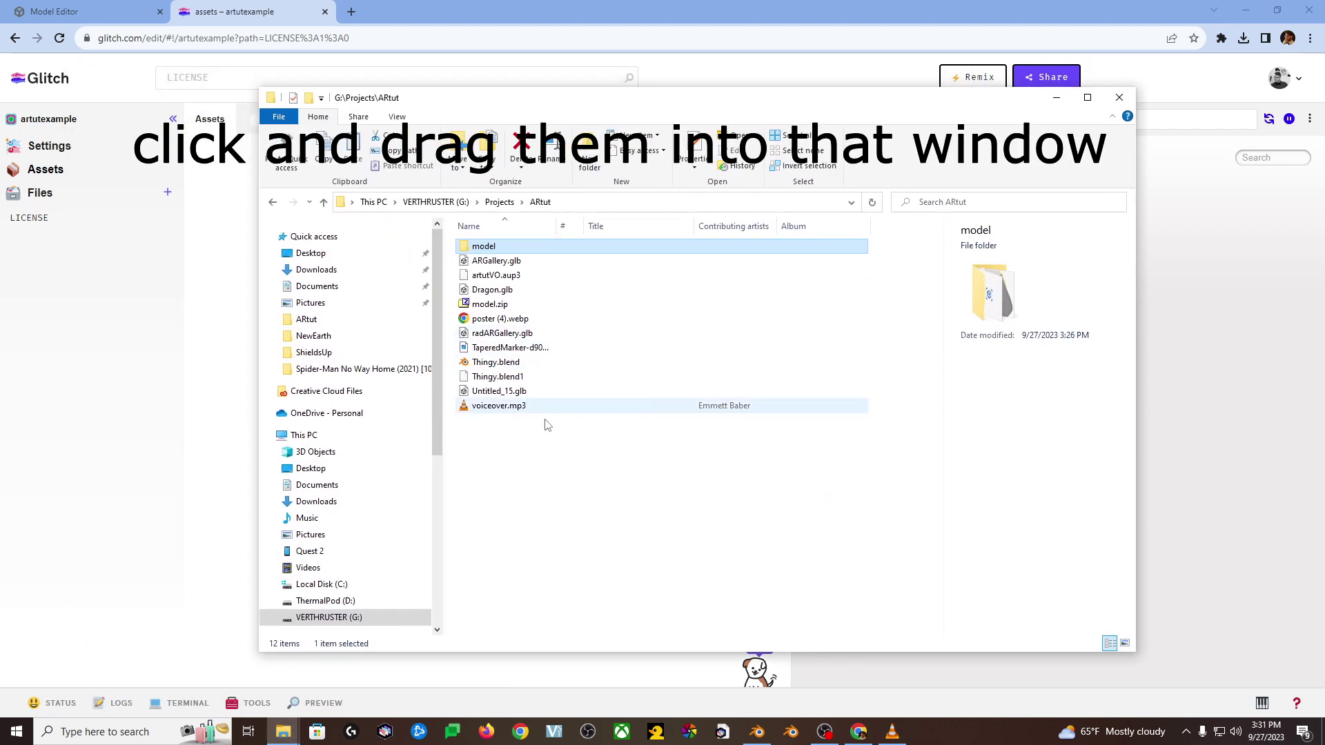
{"action": "left_click", "coordinate": [525, 462]}
{"action": "double_click", "coordinate": [485, 248]}
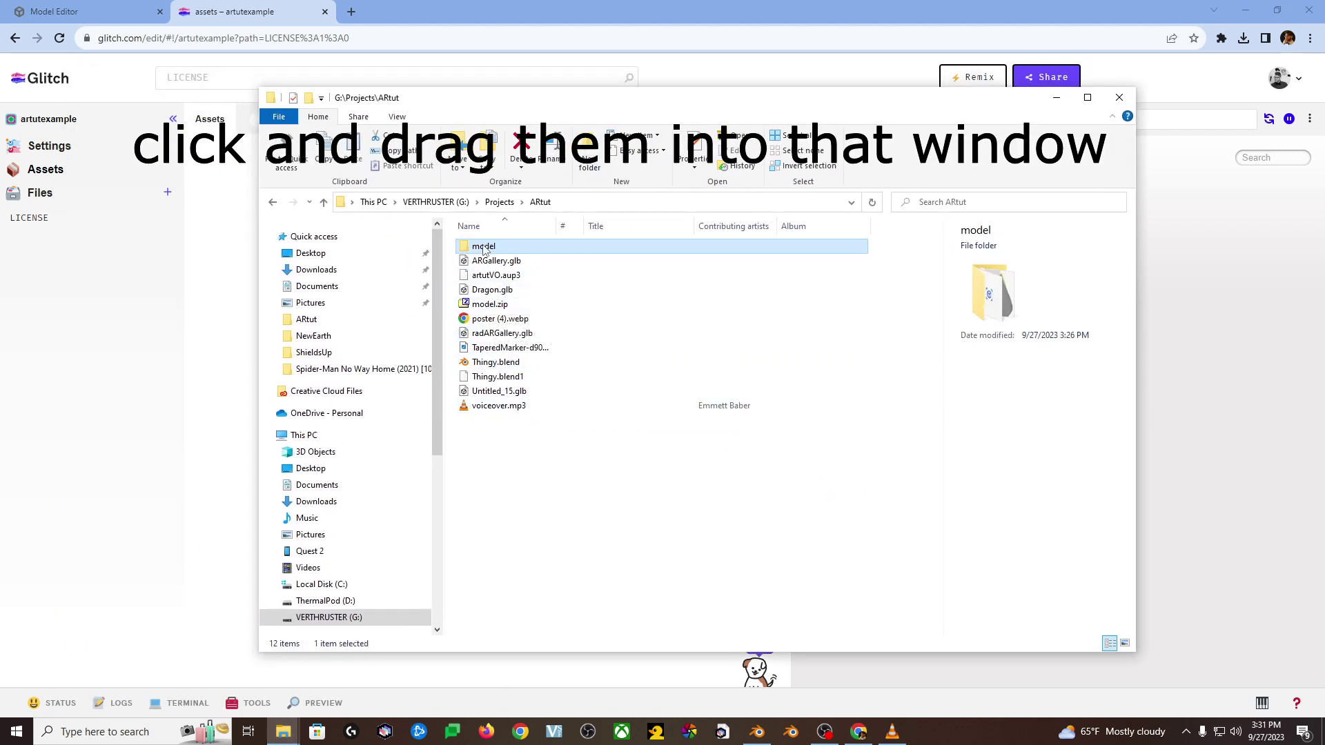
Step: Upload radARGallery.glb and ar_icon.png from the model folder to the project's assets
{"action": "left_click", "coordinate": [493, 260]}
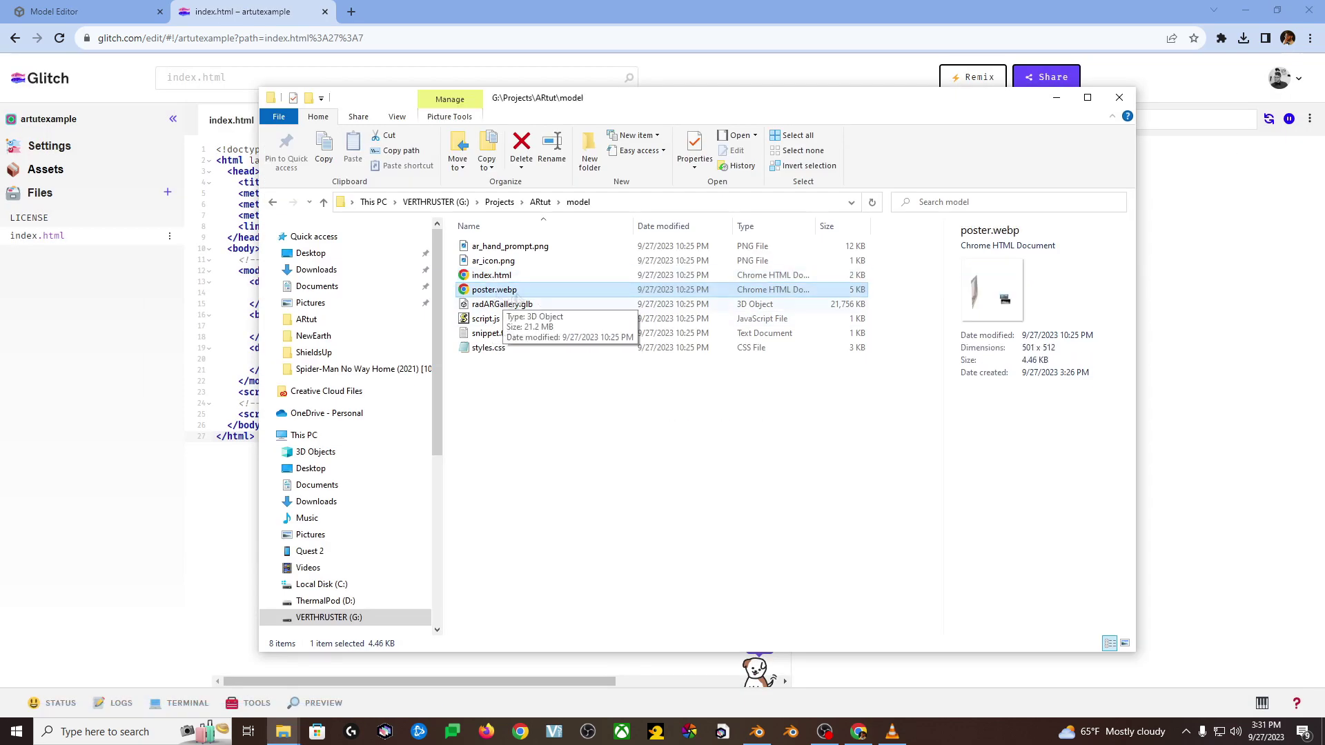
{"action": "mouse_move", "coordinate": [503, 325]}
{"action": "left_mouse_down"}
{"action": "mouse_move", "coordinate": [115, 313]}
{"action": "mouse_move", "coordinate": [510, 321]}
{"action": "left_mouse_up"}
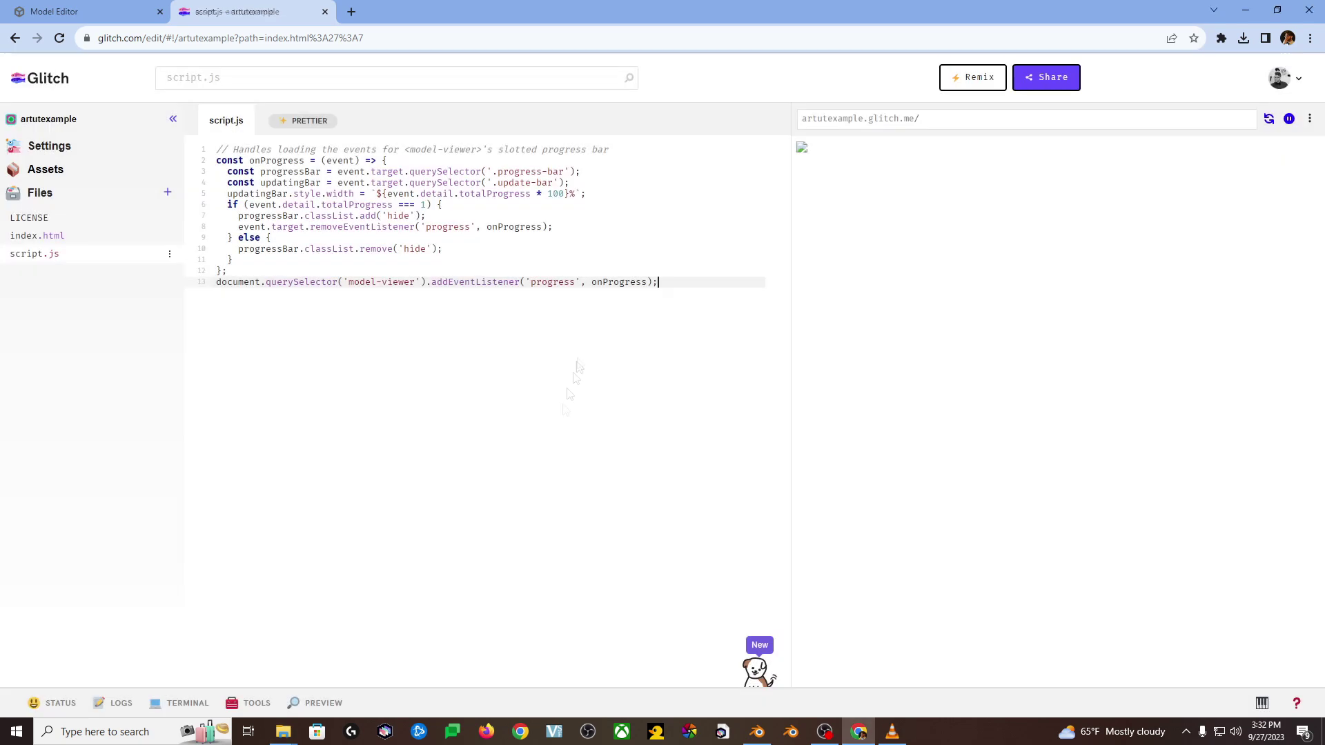
{"action": "left_click", "coordinate": [514, 334]}
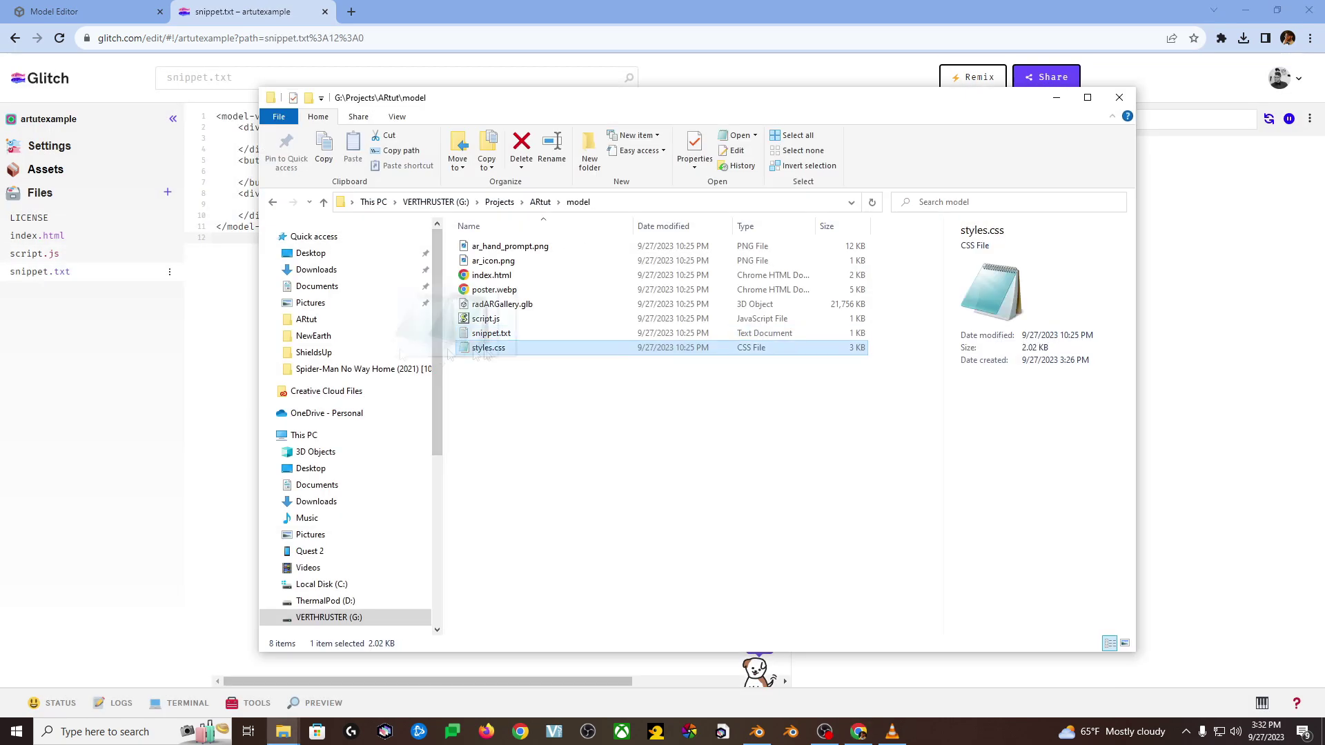
{"action": "left_click_drag", "start_coordinate": [494, 261], "coordinate": [176, 323]}
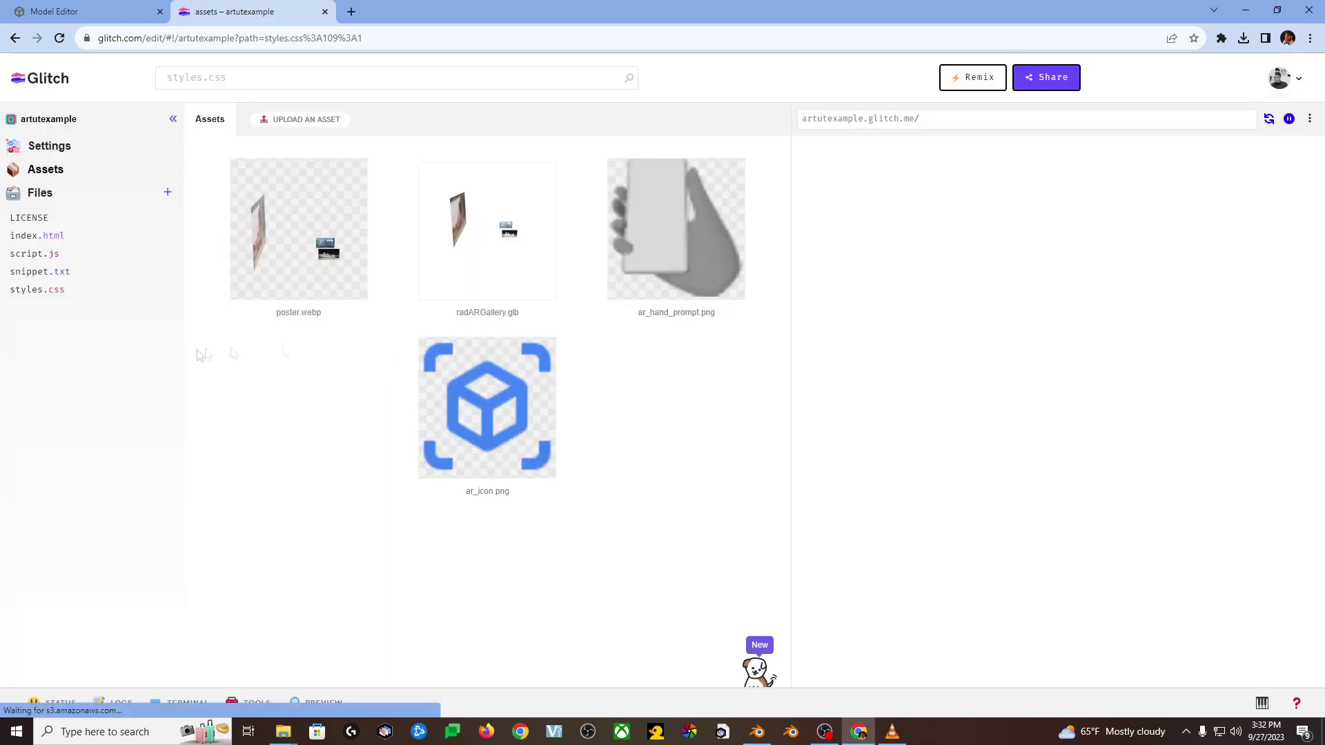
{"action": "left_click", "coordinate": [38, 237]}
Step: Copy the CDN URL of poster.webp from the project's Assets
{"action": "left_click", "coordinate": [45, 169]}
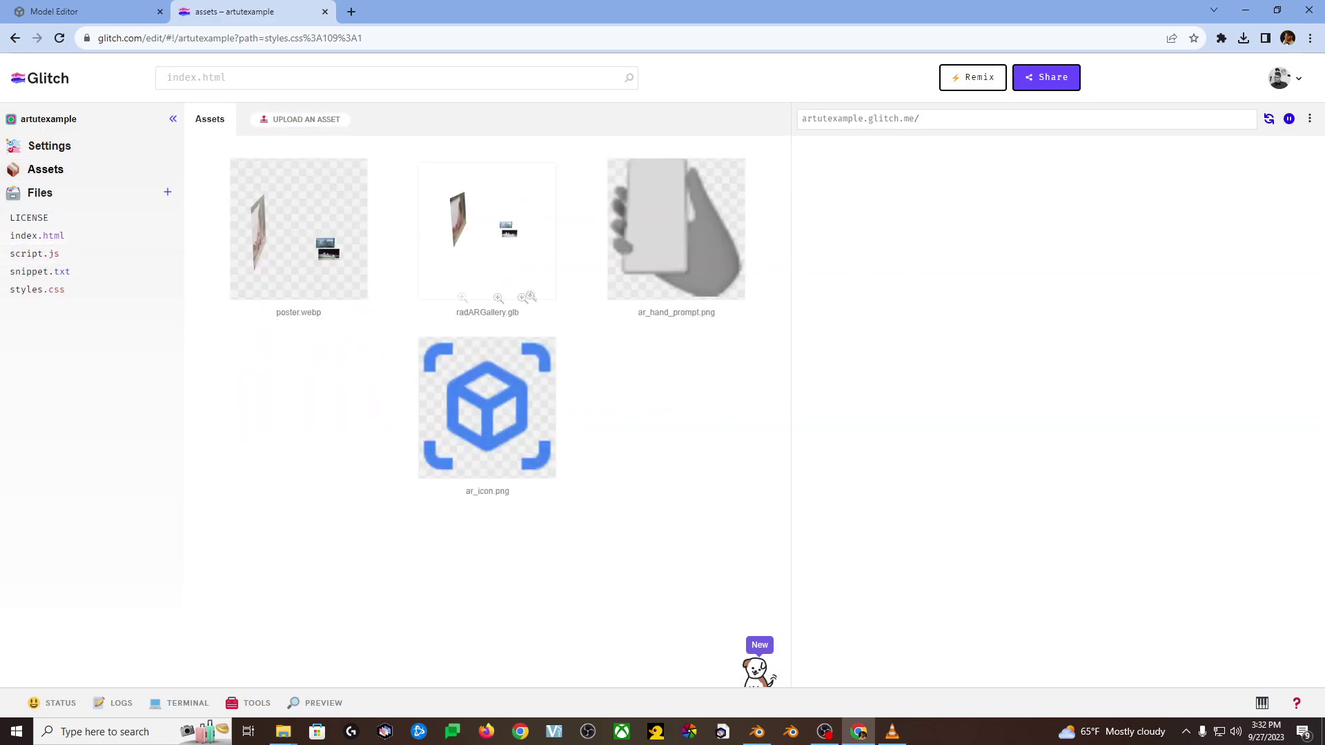
{"action": "left_click", "coordinate": [299, 228]}
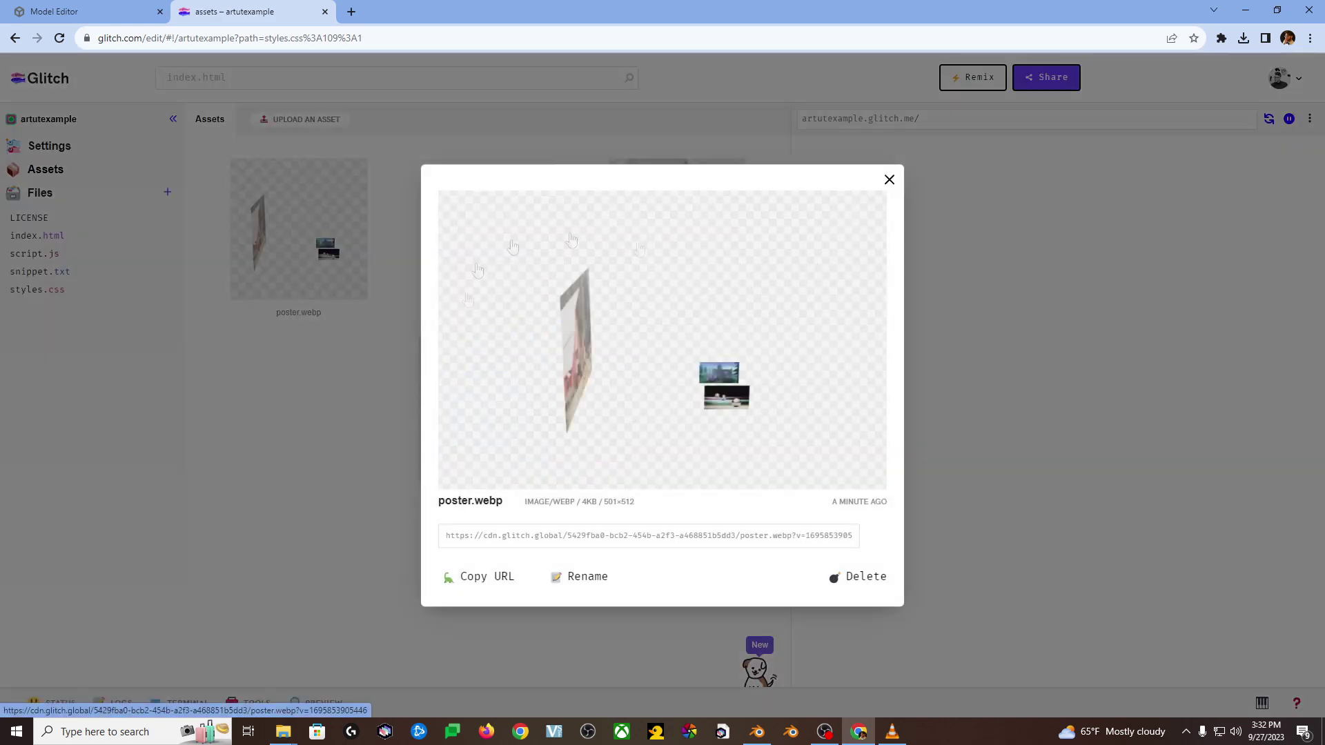
{"action": "left_click", "coordinate": [482, 585]}
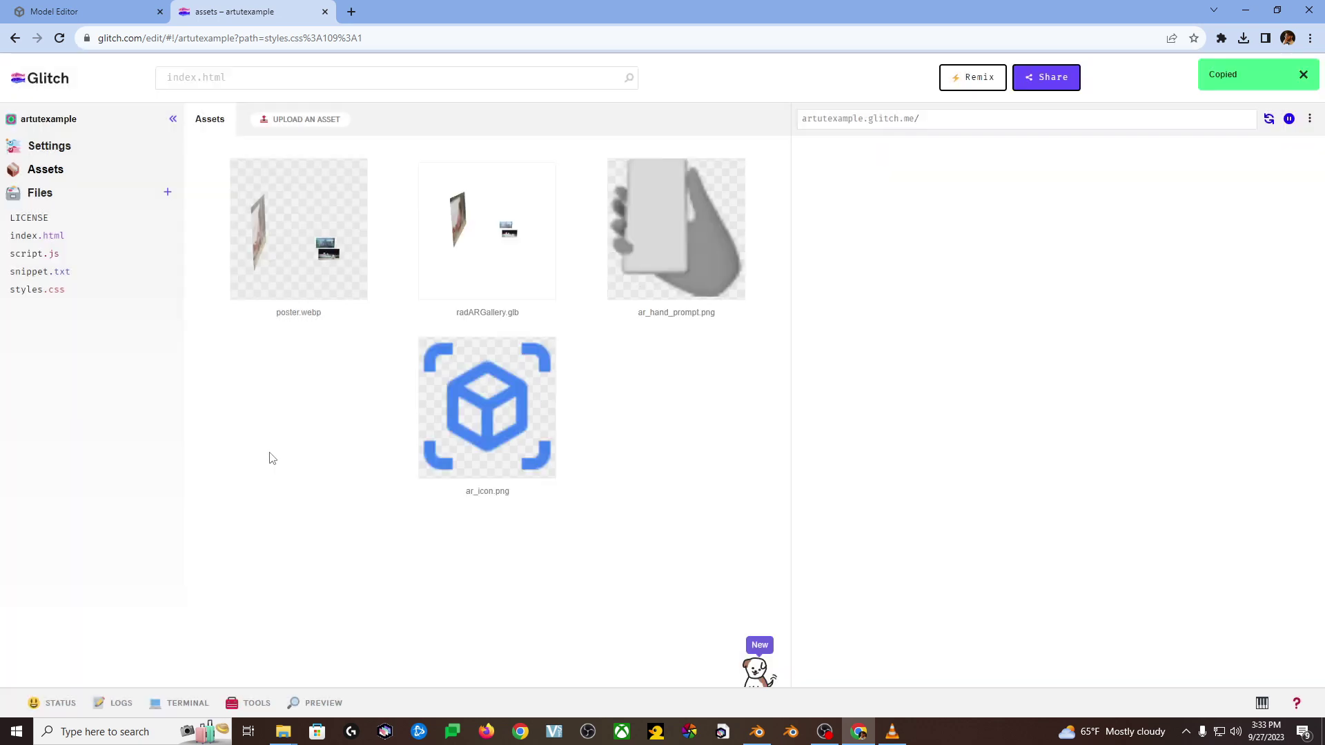
{"action": "left_click", "coordinate": [273, 456]}
Step: In index.html, find 'webp' on line 12 and replace poster.webp with the copied CDN URL
{"action": "left_click", "coordinate": [33, 238]}
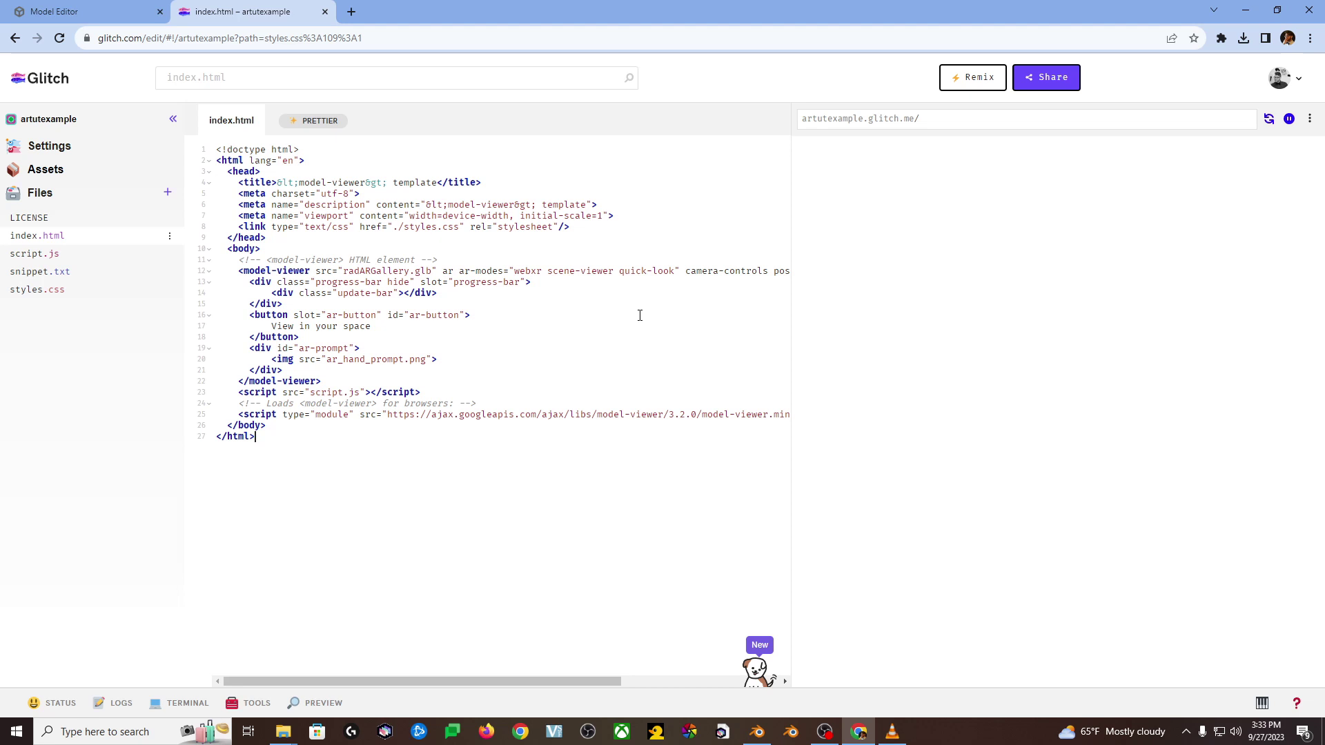
{"action": "key", "text": "ctrl+f"}
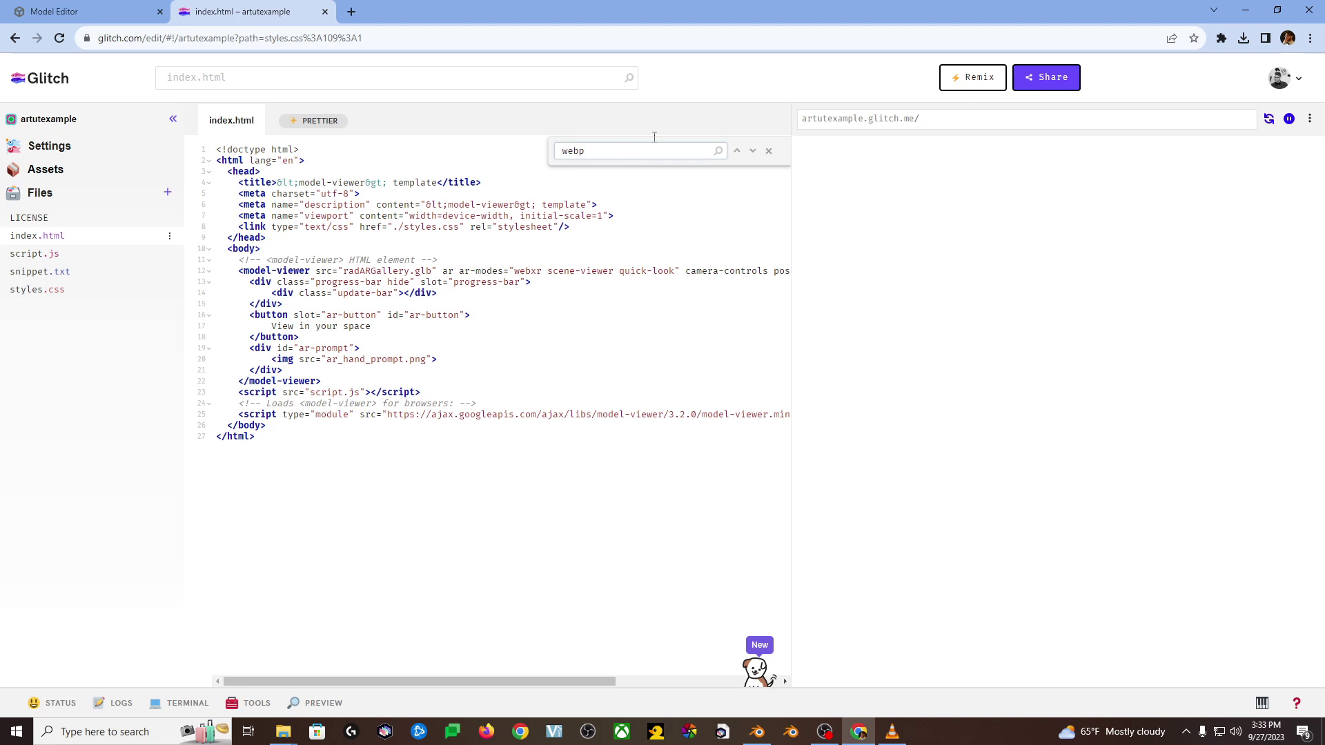
{"action": "type", "text": "webp"}
{"action": "left_click", "coordinate": [755, 152]}
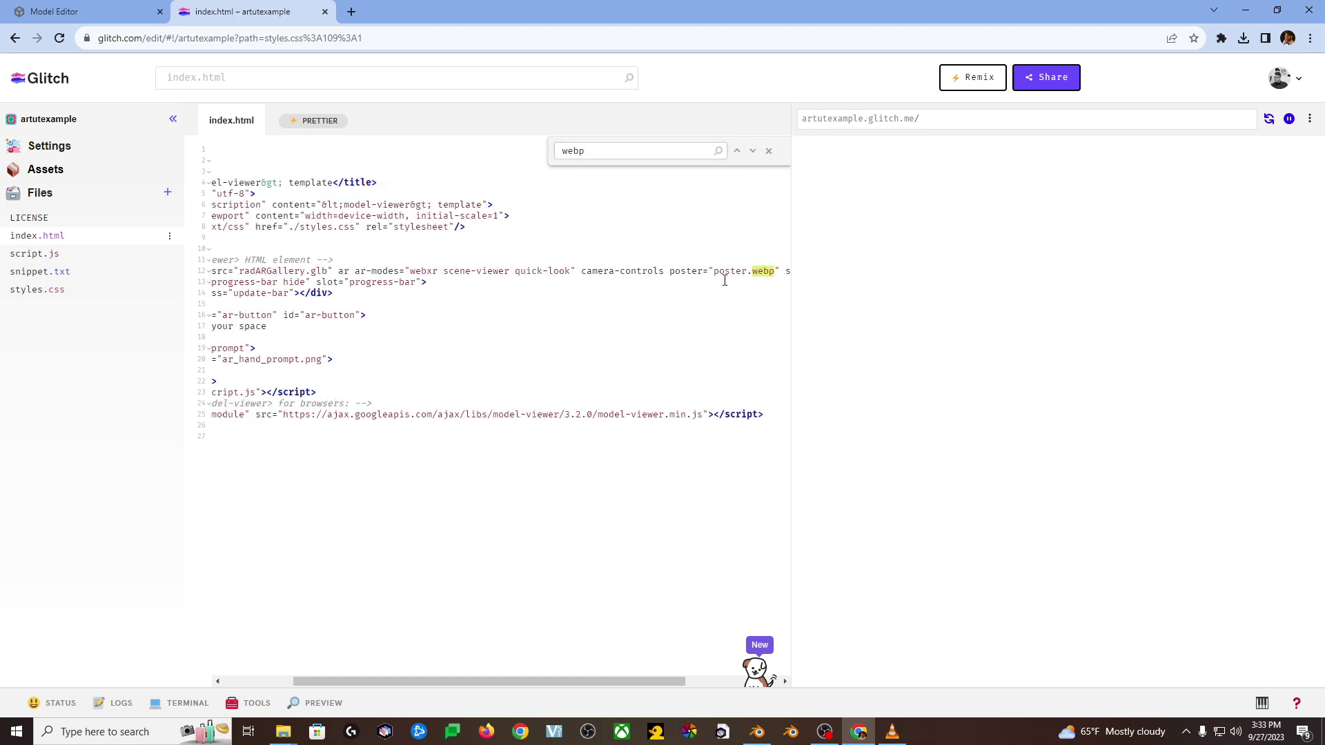
{"action": "scroll", "coordinate": [765, 274], "scroll_direction": "right", "scroll_amount": 1}
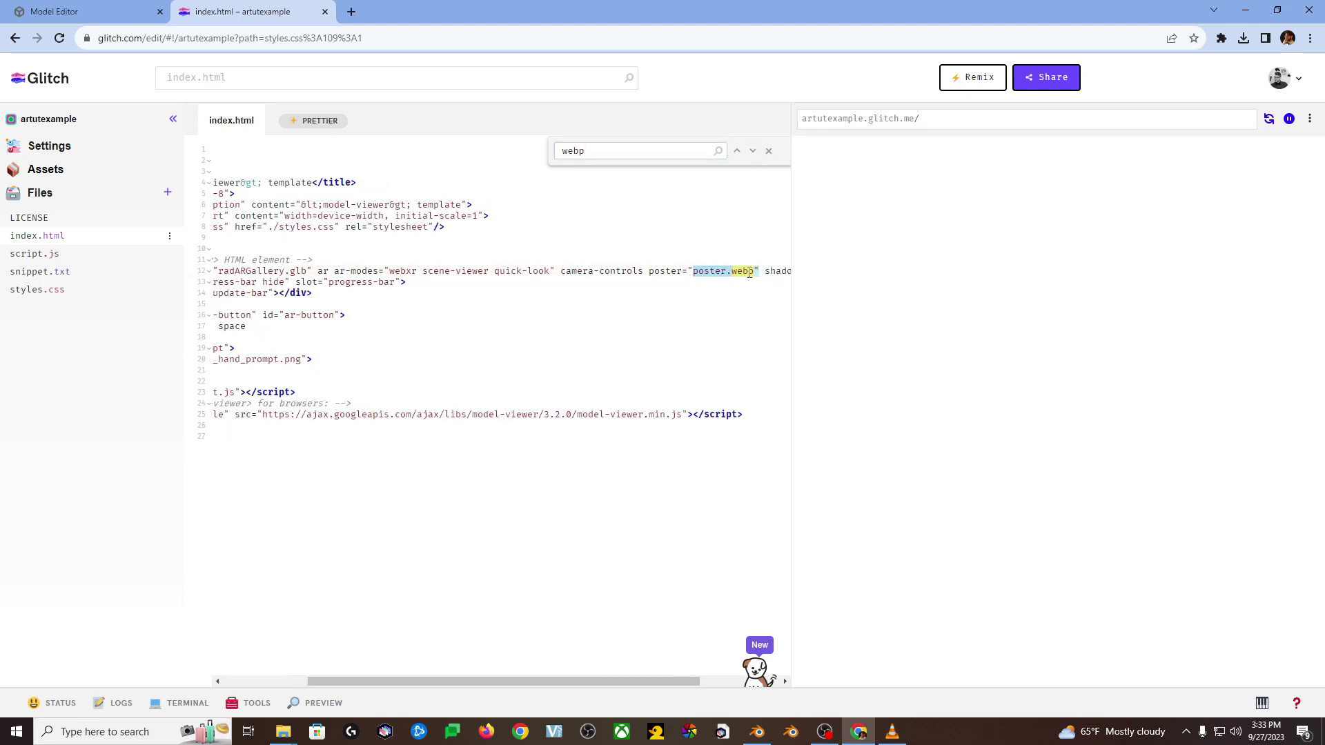
{"action": "key", "text": "ctrl+v"}
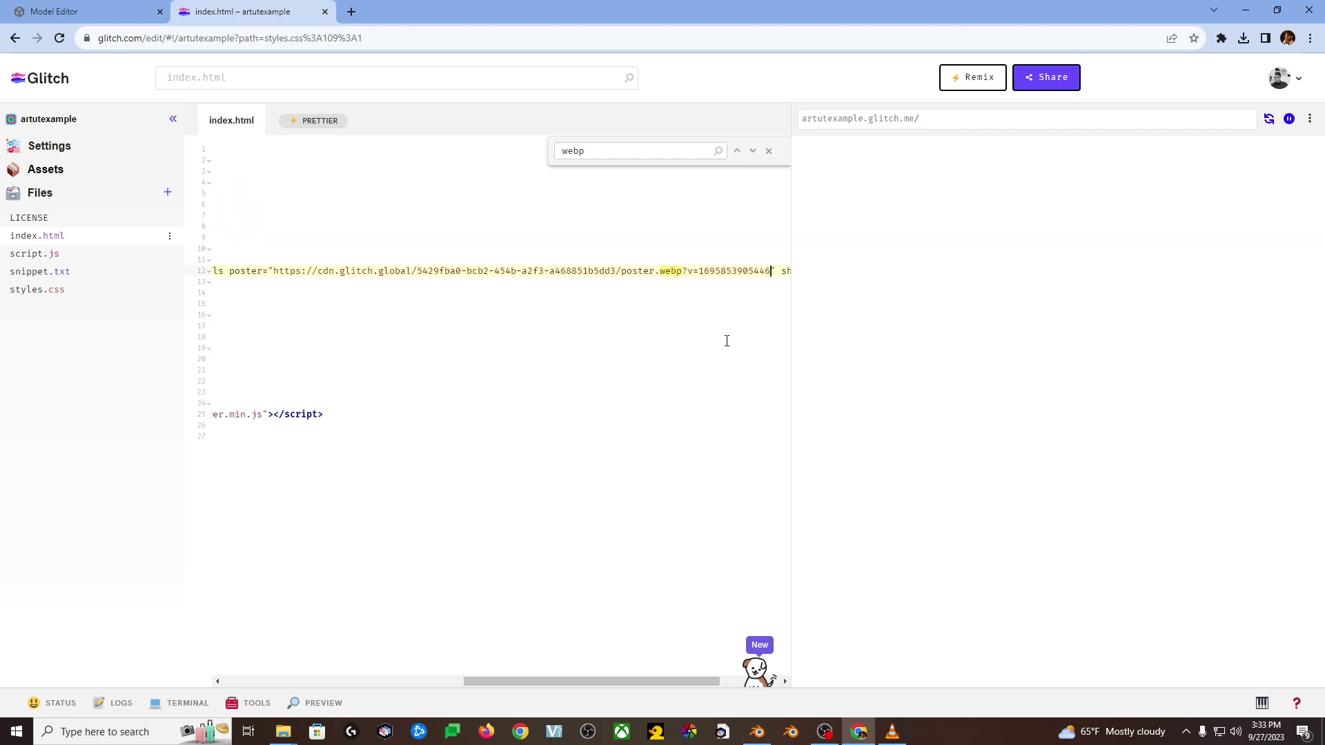
{"action": "left_click", "coordinate": [769, 150]}
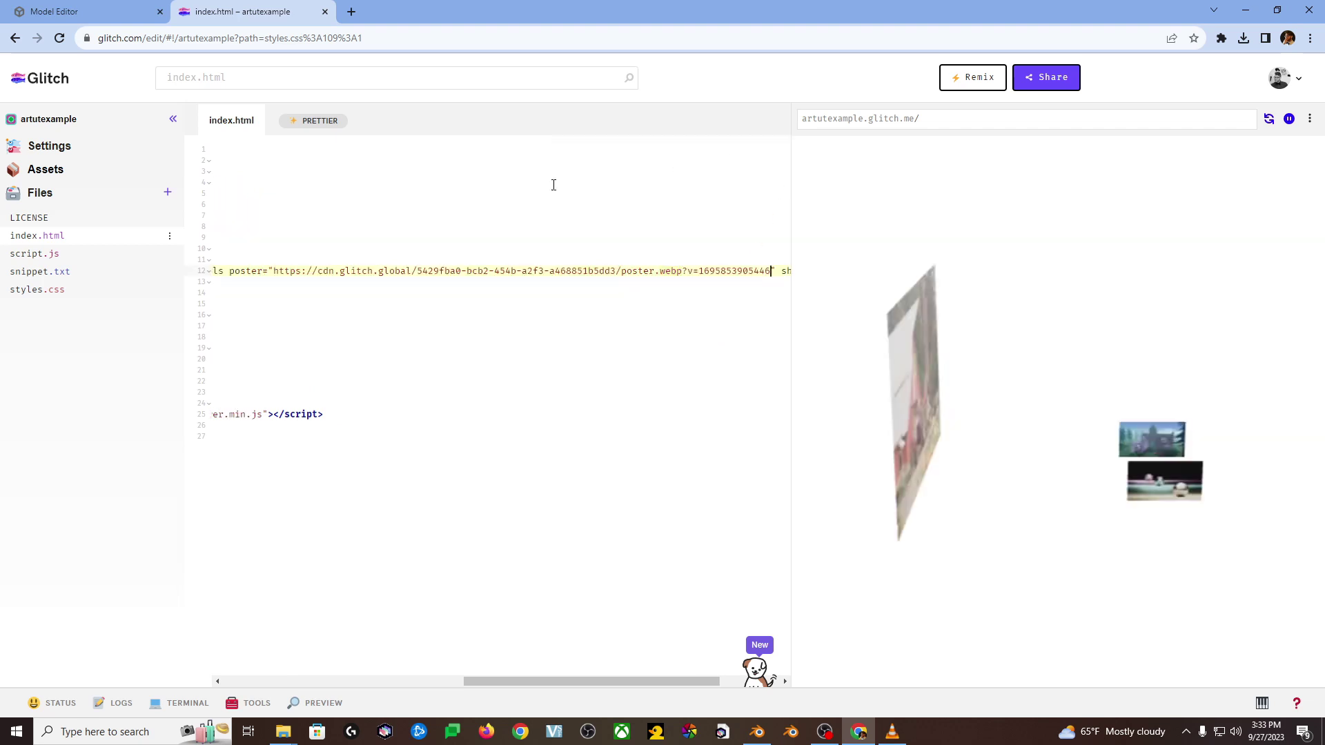
Step: Copy the CDN URL of radARGallery.glb from Assets
{"action": "left_click_drag", "start_coordinate": [48, 146], "coordinate": [47, 170]}
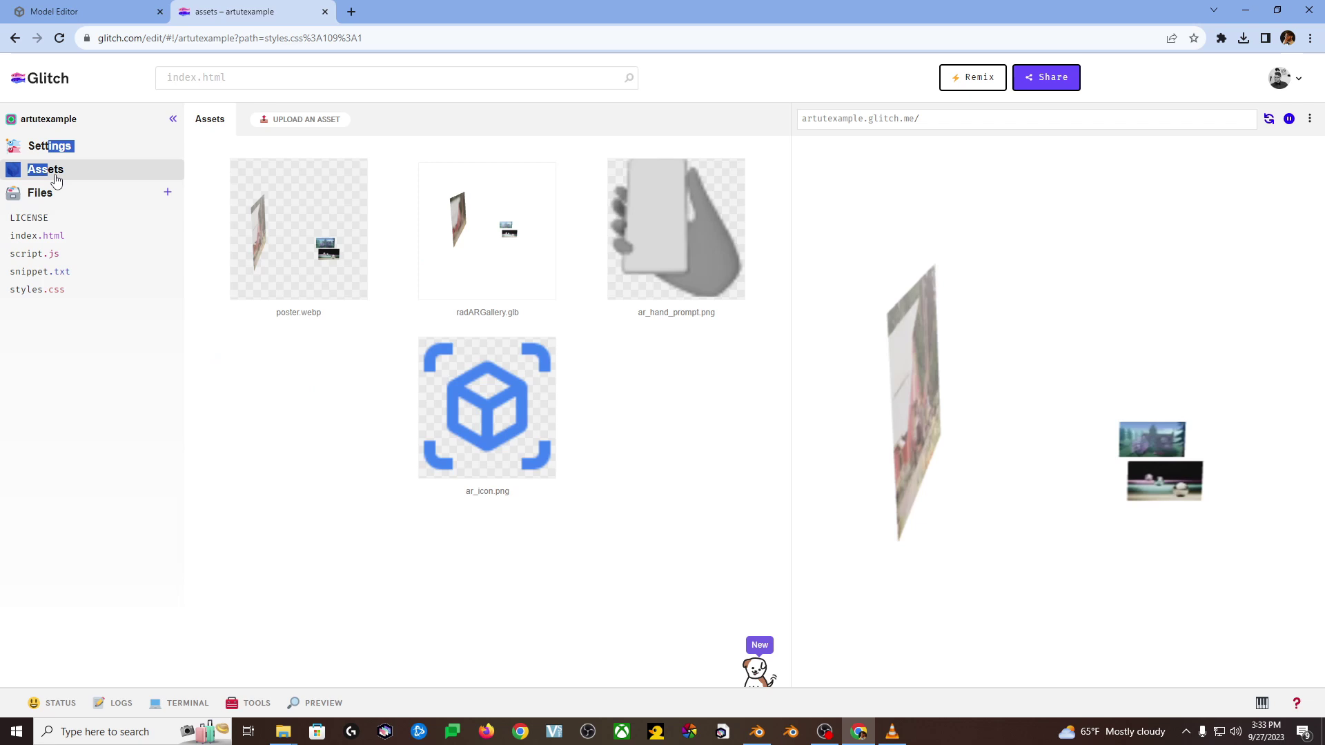
{"action": "left_click", "coordinate": [480, 248]}
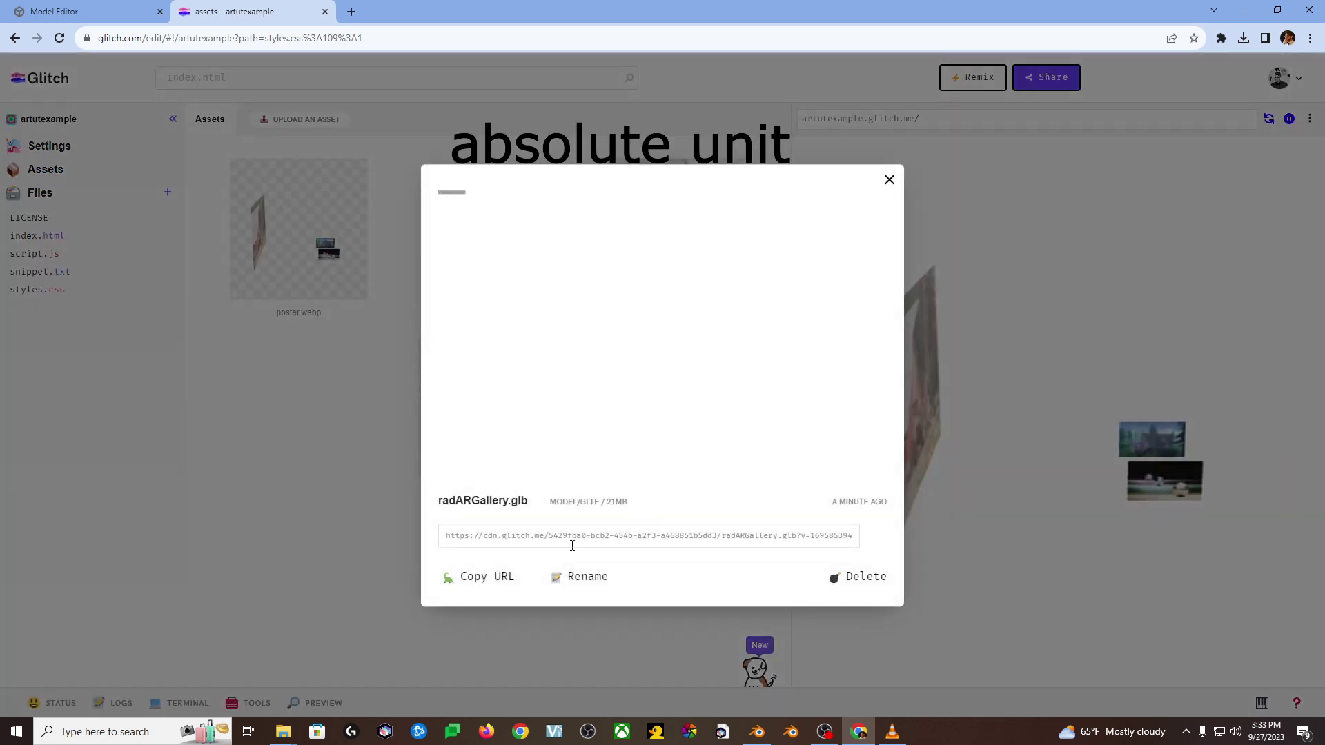
{"action": "left_click", "coordinate": [489, 583]}
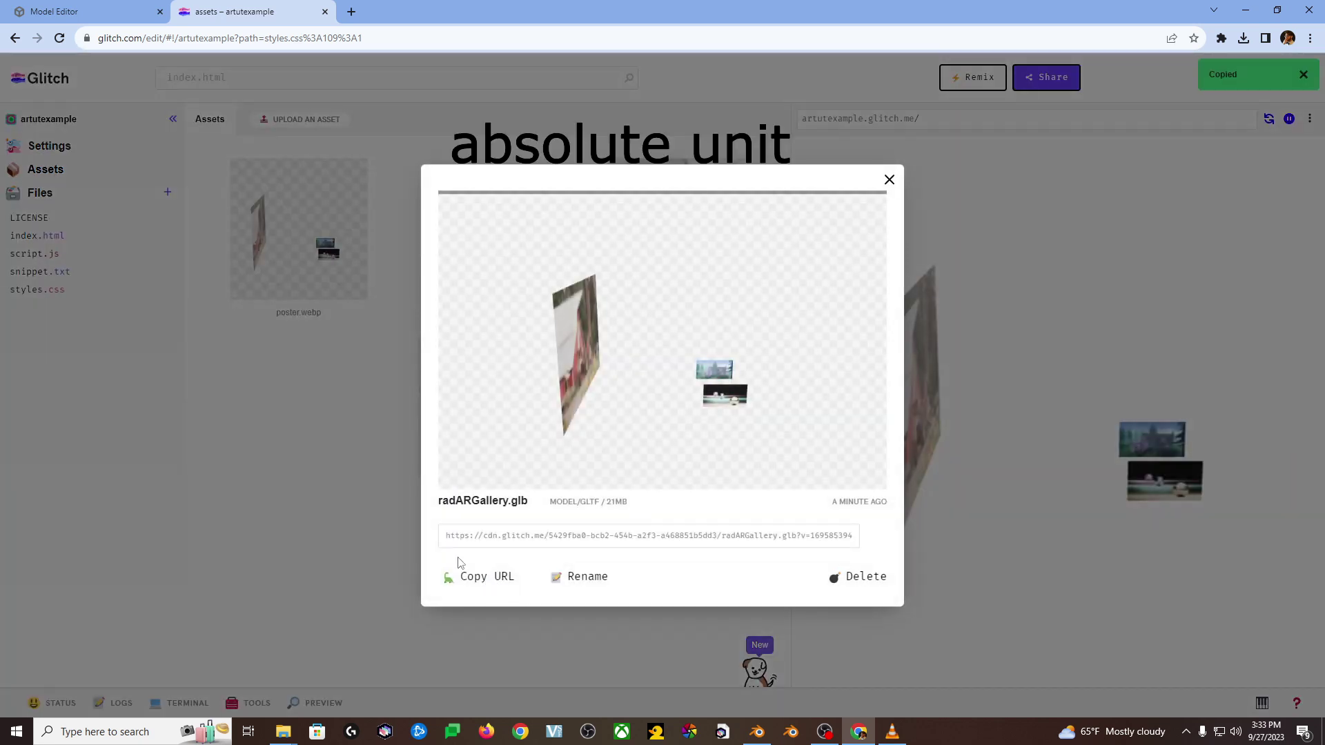
{"action": "left_click", "coordinate": [269, 397]}
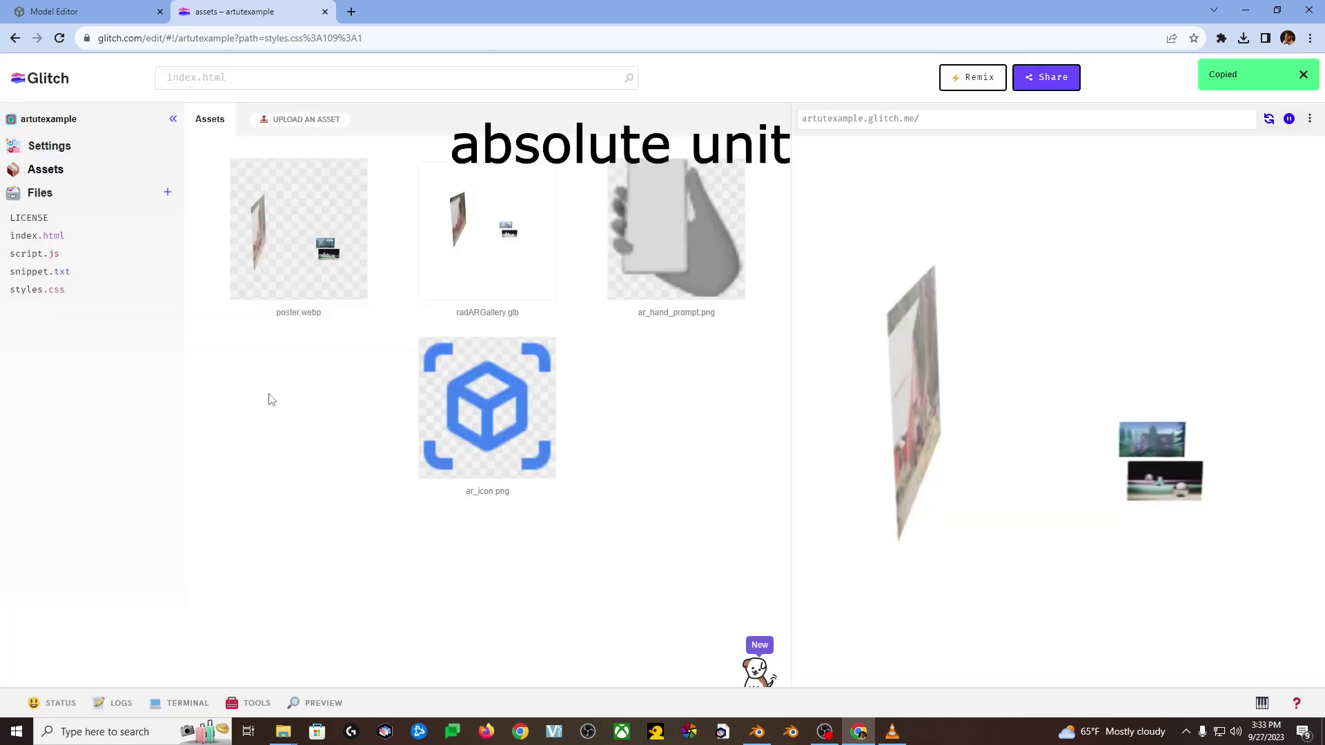
Step: Locate the radARGallery.glb reference on line 12 of index.html
{"action": "left_click", "coordinate": [35, 237]}
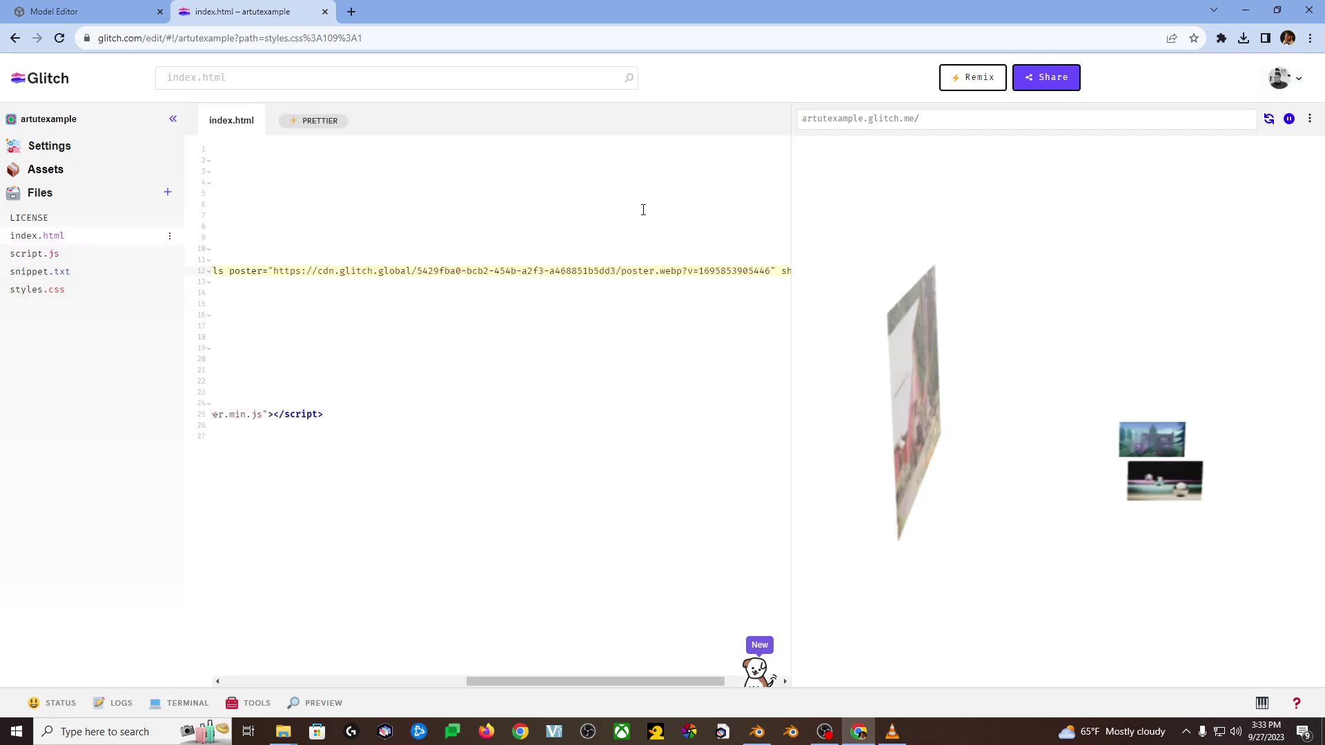
{"action": "key", "text": "ctrl+f"}
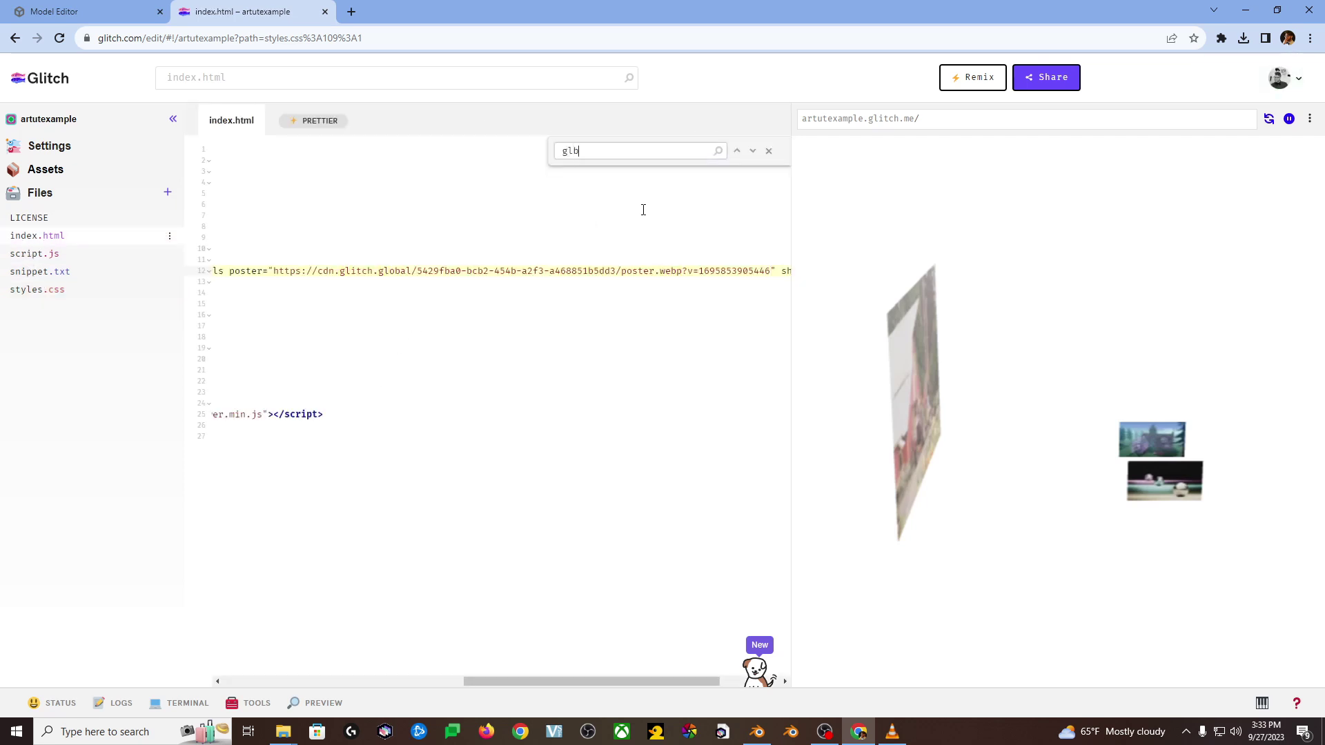
{"action": "left_click", "coordinate": [753, 152]}
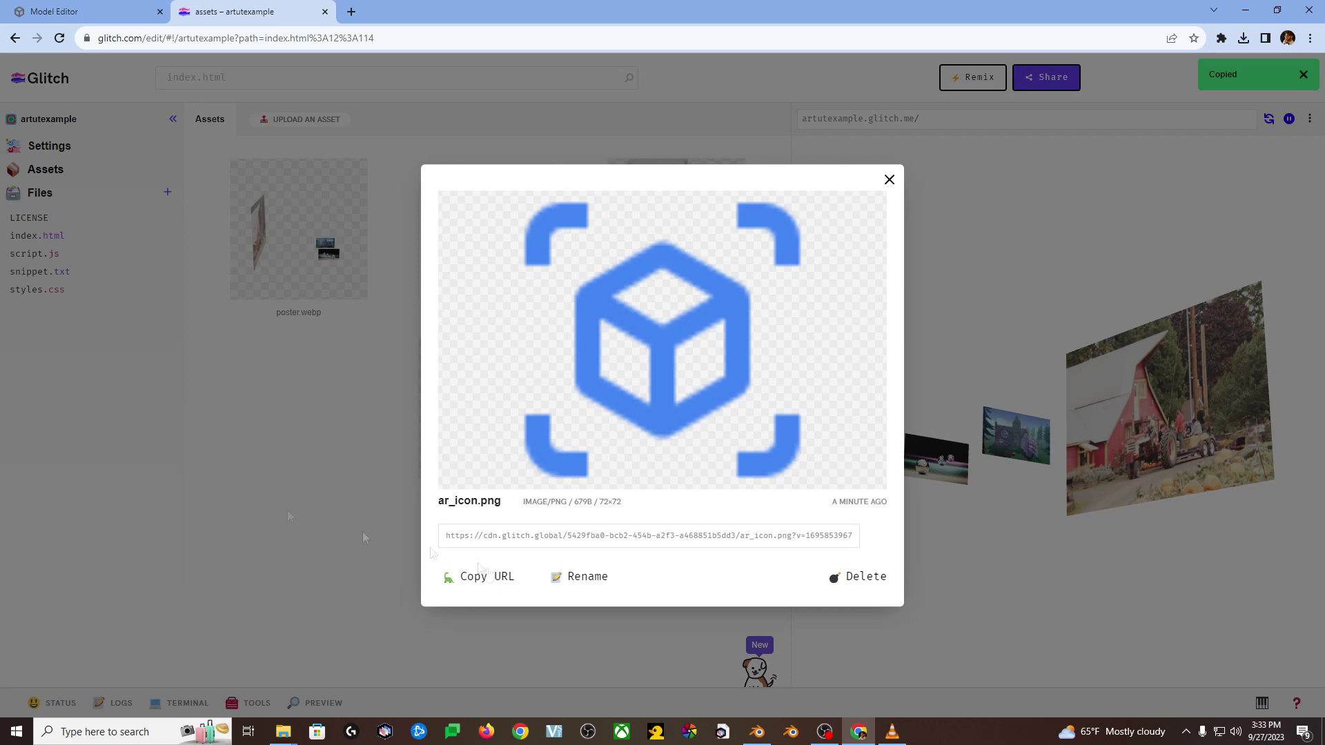
Step: Open ar_icon.png's asset details and search index.html for the 'icon' reference
{"action": "left_click", "coordinate": [473, 577]}
{"action": "left_click", "coordinate": [37, 236]}
{"action": "key", "text": "ctrl+f"}
{"action": "type", "text": "icon"}
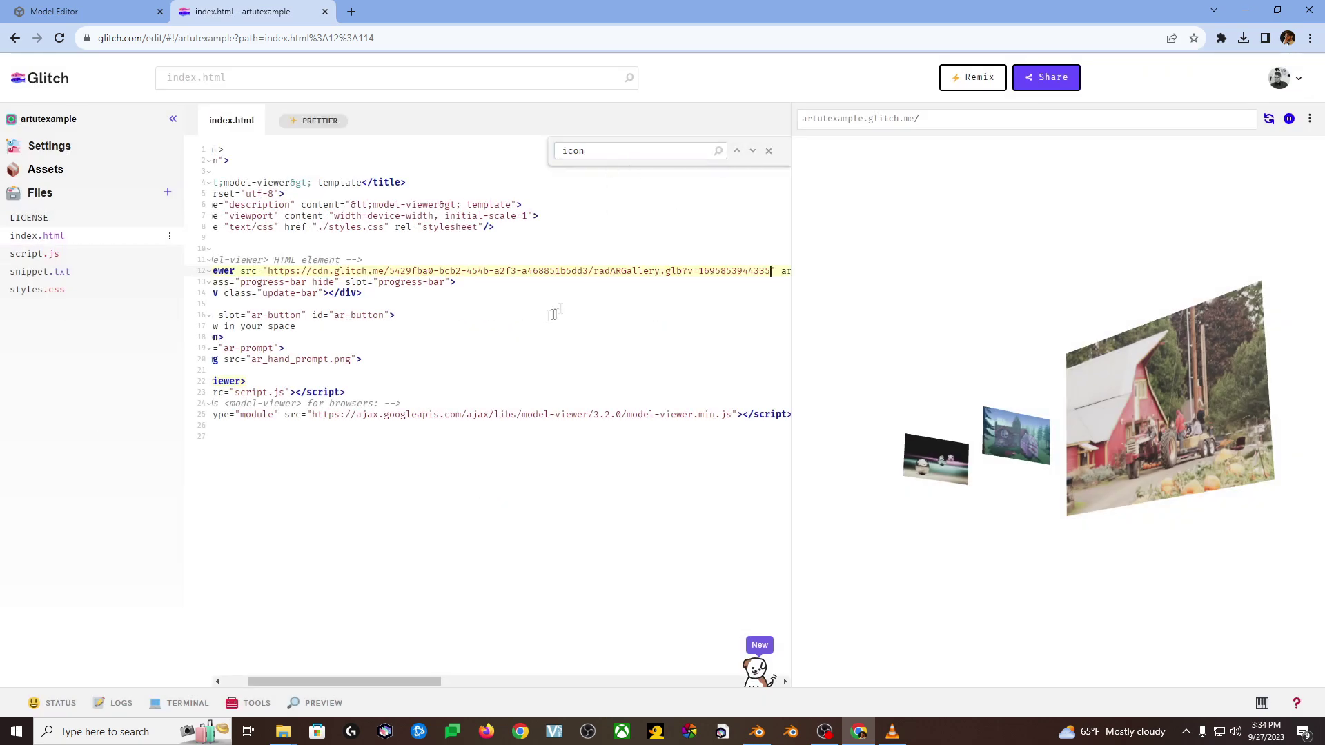
{"action": "scroll", "coordinate": [483, 345], "scroll_direction": "right", "scroll_amount": 10}
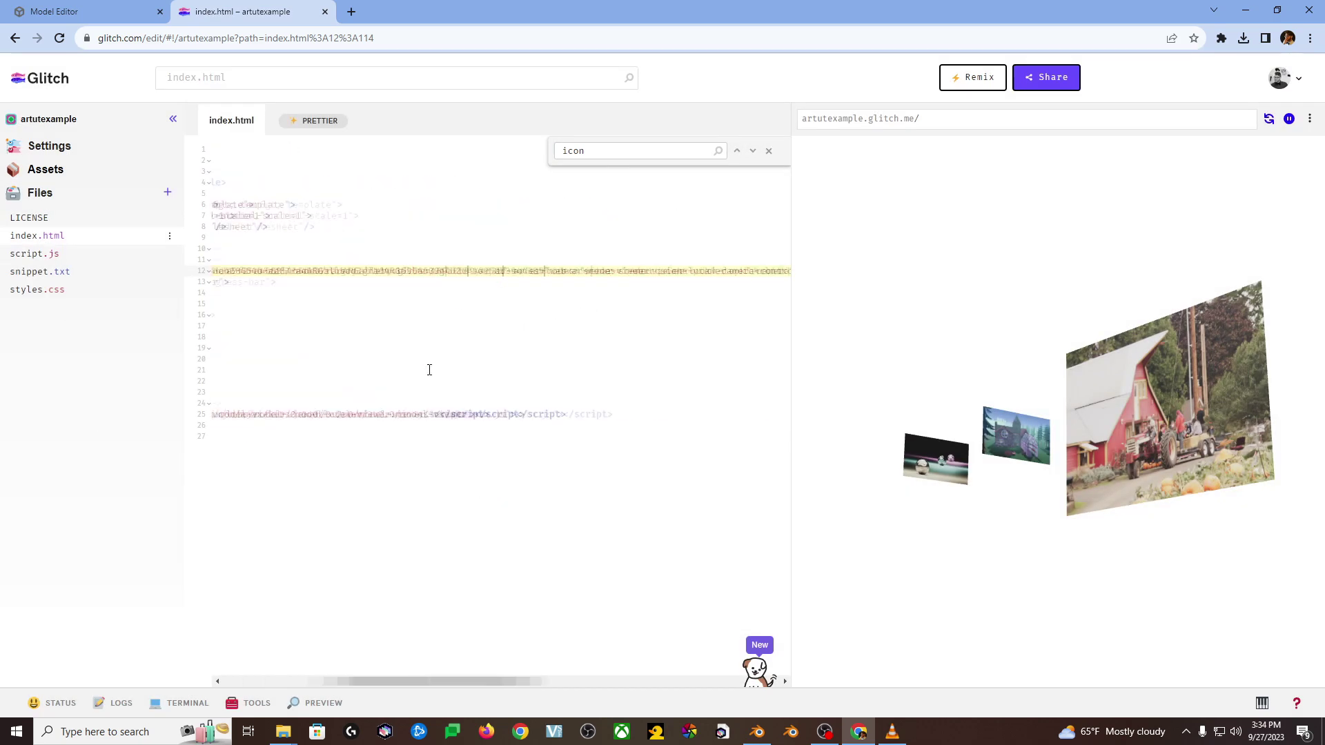
{"action": "left_click", "coordinate": [752, 152]}
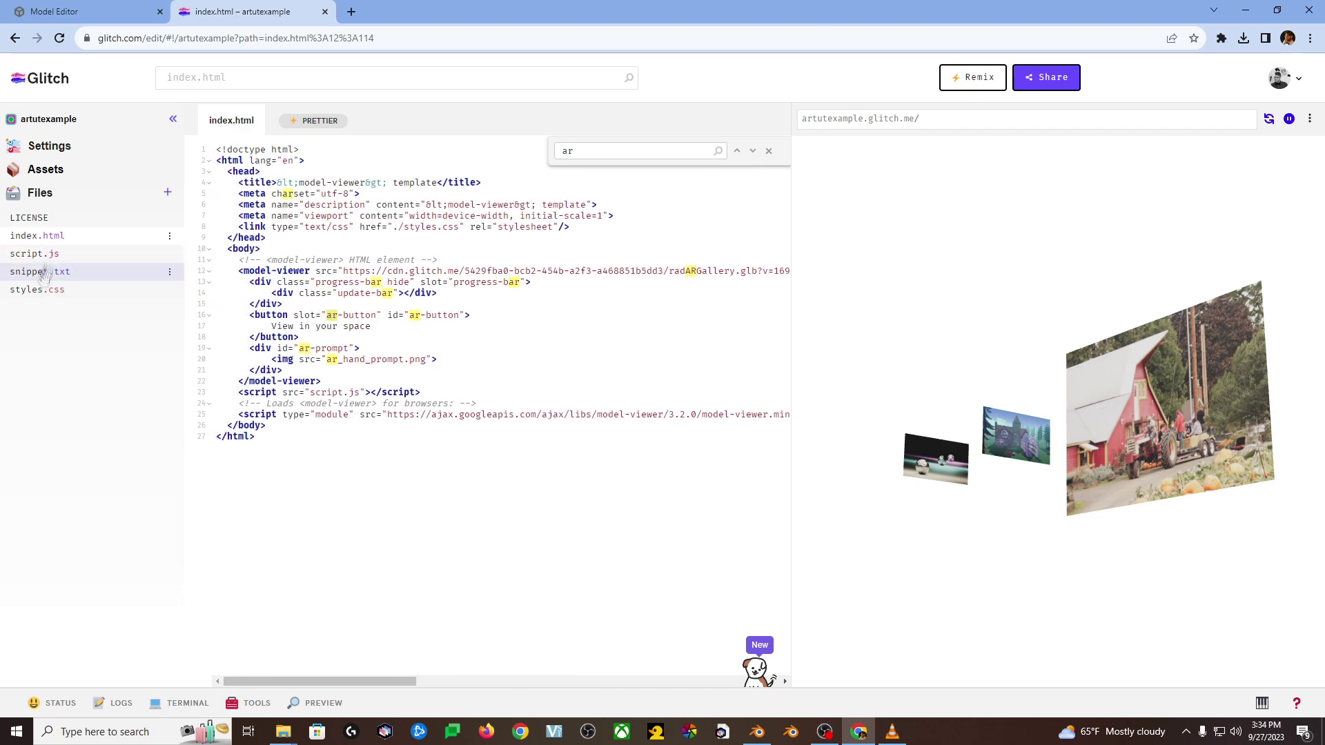
Step: Copy the CDN URL of ar_hand_prompt.png from Assets
{"action": "left_click", "coordinate": [45, 169]}
{"action": "left_click", "coordinate": [486, 404]}
{"action": "left_click", "coordinate": [469, 579]}
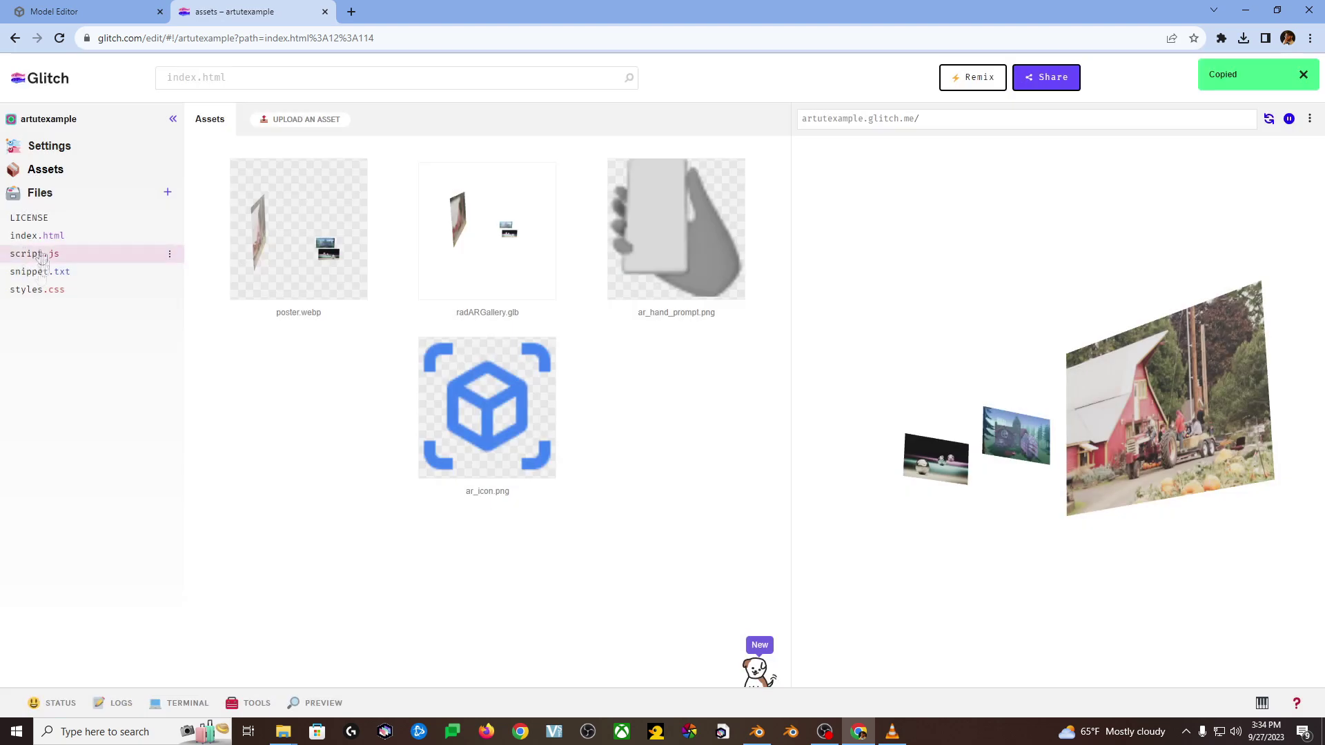
{"action": "left_click", "coordinate": [37, 235]}
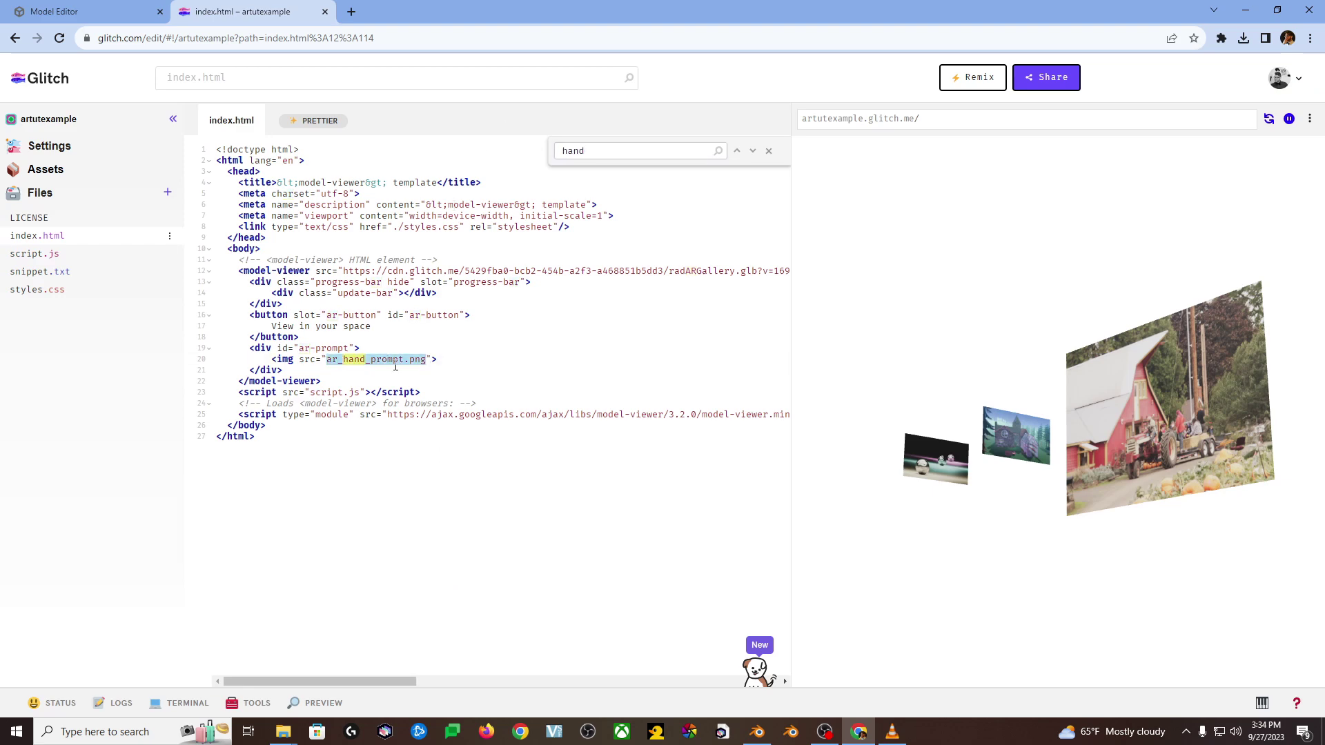
Step: Paste the ar_hand_prompt.png CDN URL into the line 20 img, then search 'img' to verify
{"action": "key", "text": "ctrl+v"}
{"action": "key", "text": "ctrl+f"}
{"action": "type", "text": "img"}
{"action": "left_click", "coordinate": [737, 151]}
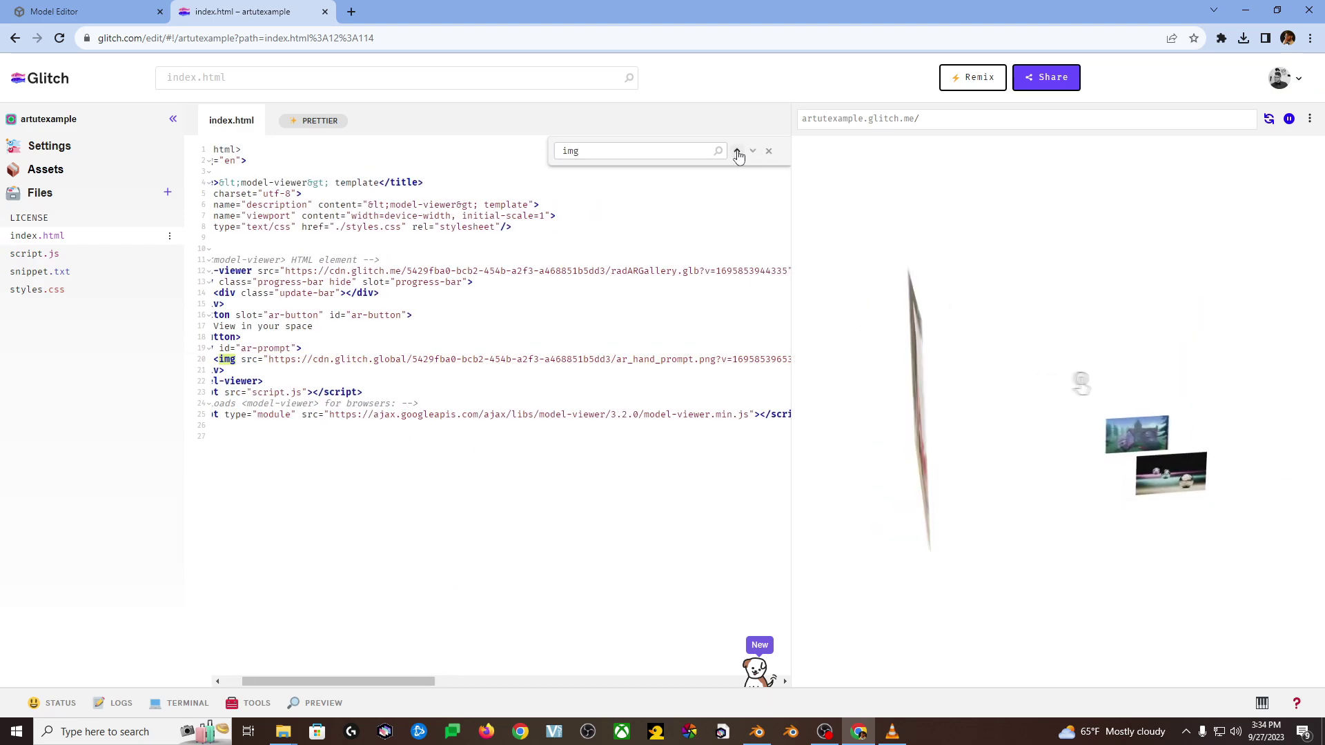